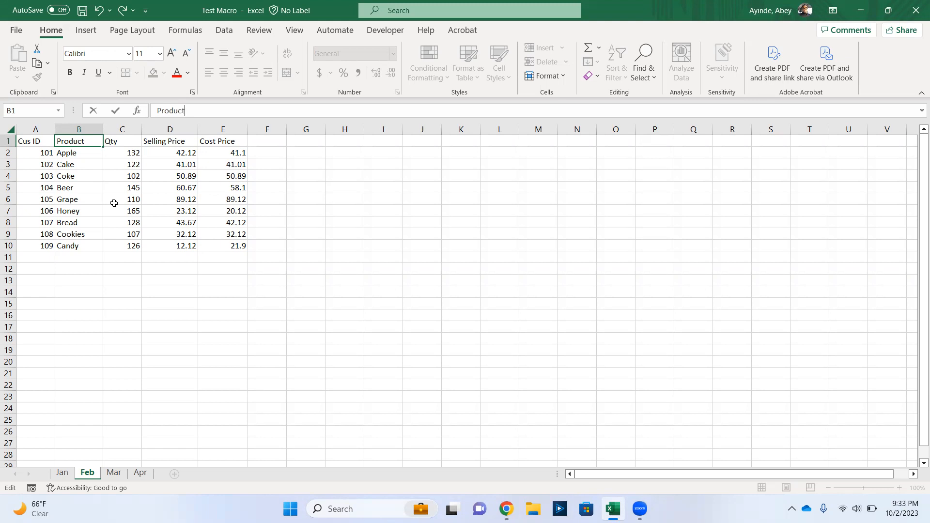
Step: Commit the Product header in B1 of the Feb sheet and look through the Jan, Feb, Mar and Apr sheets
{"action": "left_click", "coordinate": [45, 155]}
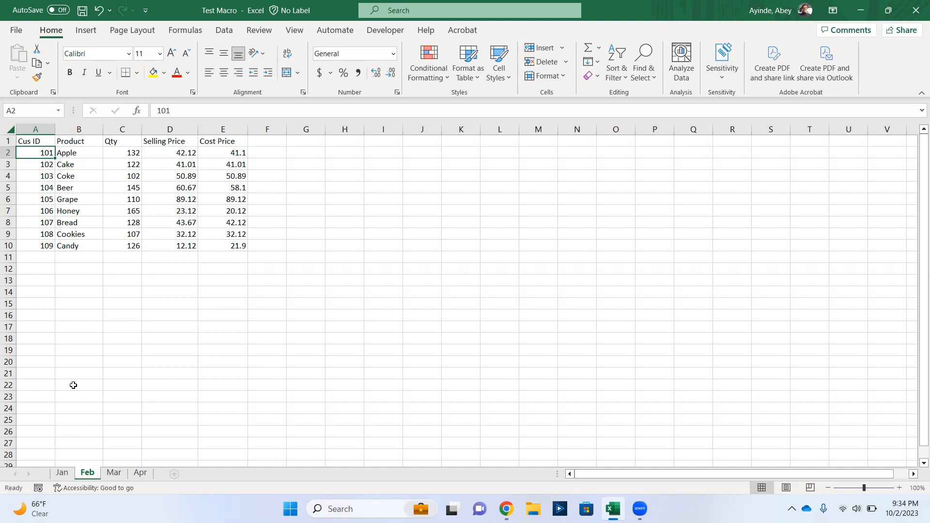
{"action": "left_click", "coordinate": [62, 475]}
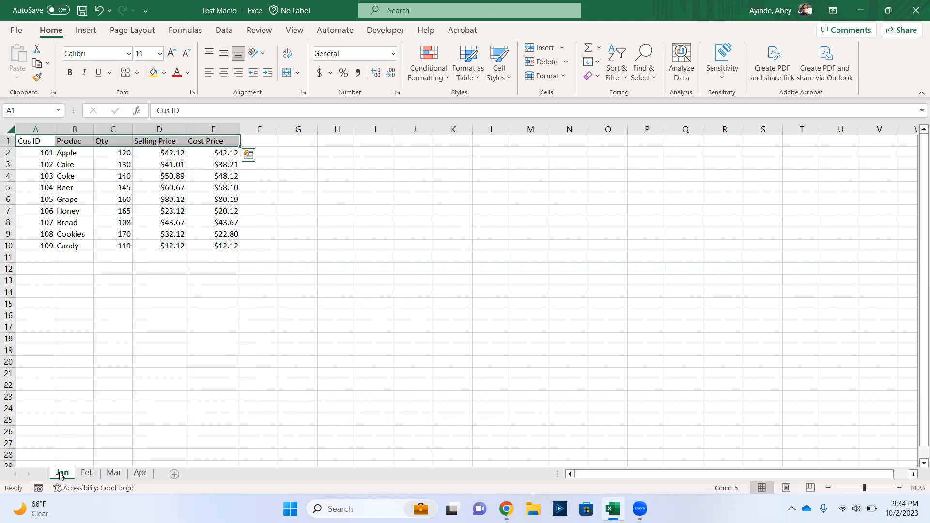
{"action": "left_click", "coordinate": [87, 473]}
{"action": "left_click", "coordinate": [117, 474]}
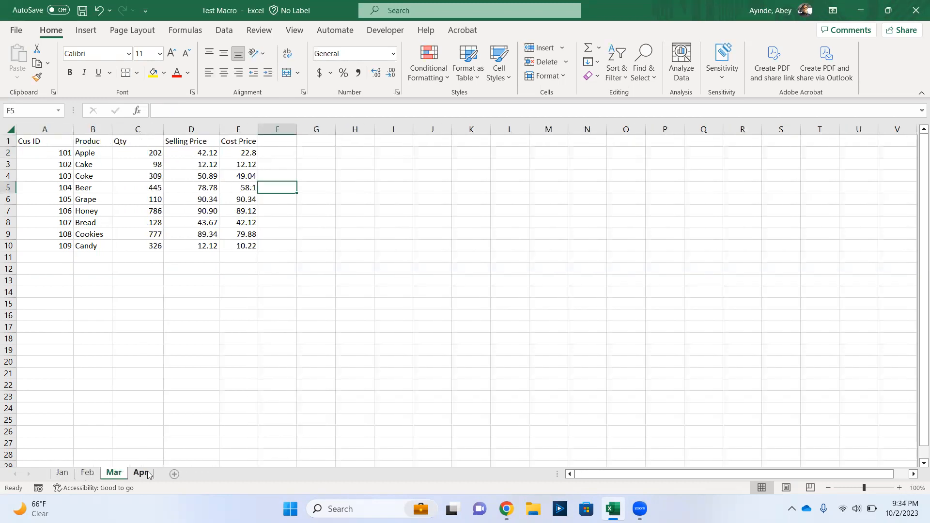
{"action": "left_click", "coordinate": [140, 473]}
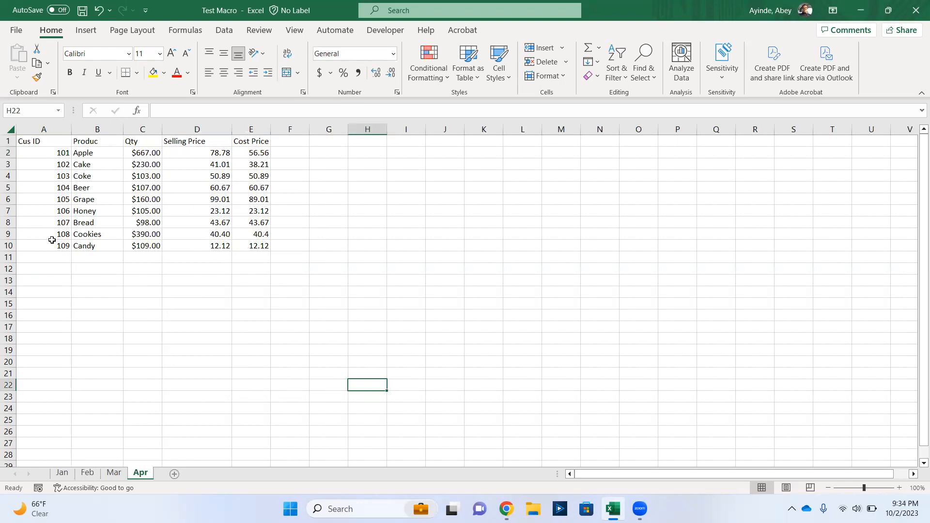
Step: Correct the header in cell B1 of the Apr sheet to Product and check the other column headers
{"action": "left_click", "coordinate": [29, 143]}
{"action": "left_click", "coordinate": [85, 145]}
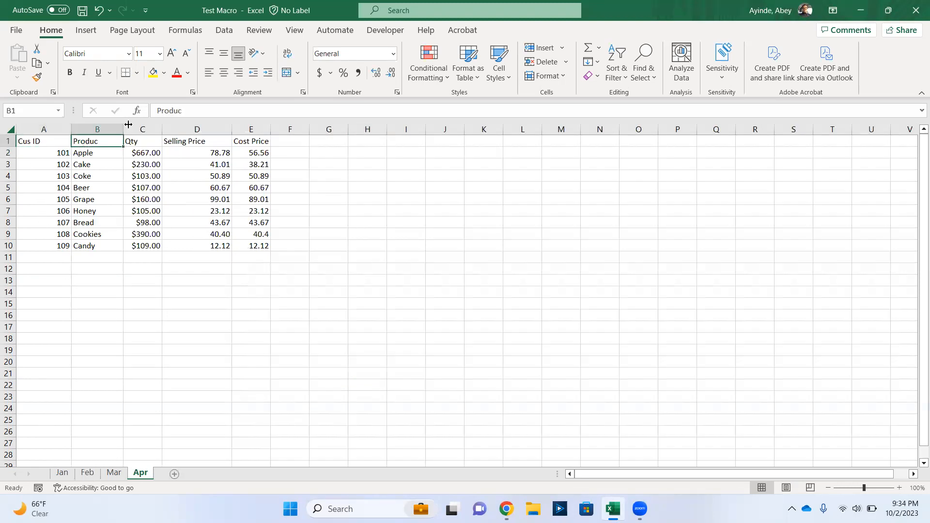
{"action": "left_click", "coordinate": [183, 111]}
{"action": "type", "text": "t"}
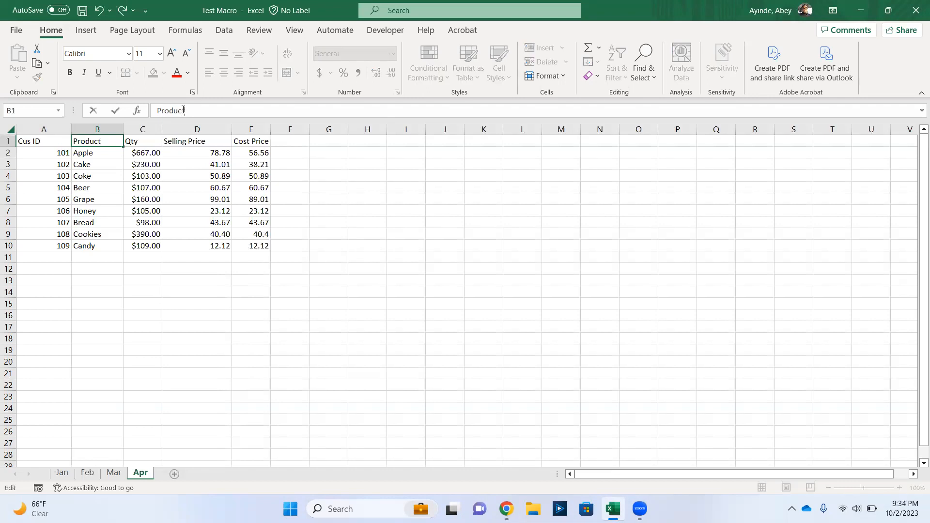
{"action": "left_click", "coordinate": [154, 140]}
{"action": "left_click", "coordinate": [171, 140]}
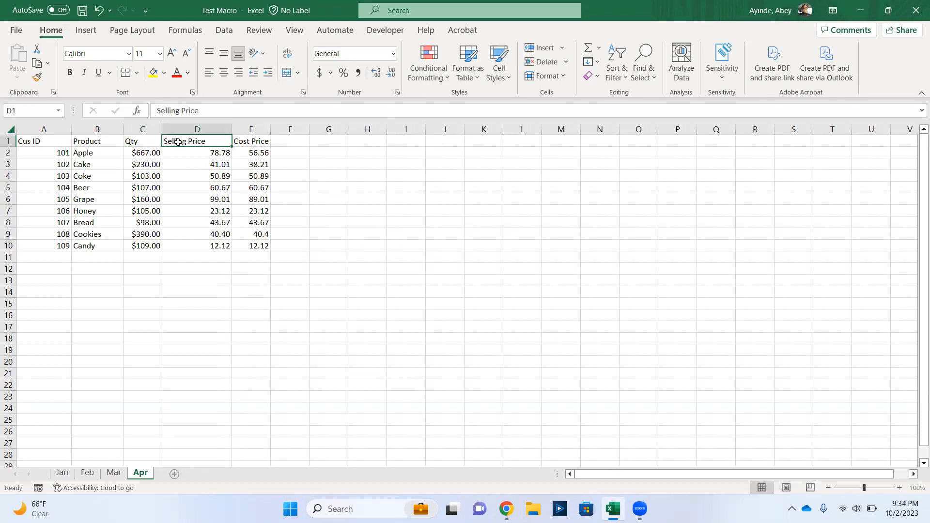
{"action": "left_click", "coordinate": [246, 141]}
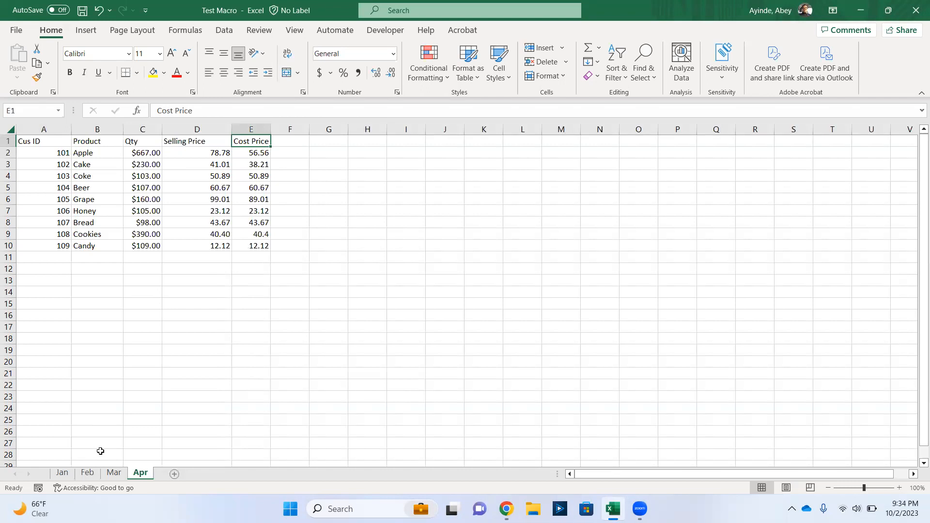
Step: Correct the header in cell B1 of the Mar sheet to Product
{"action": "left_click", "coordinate": [113, 473]}
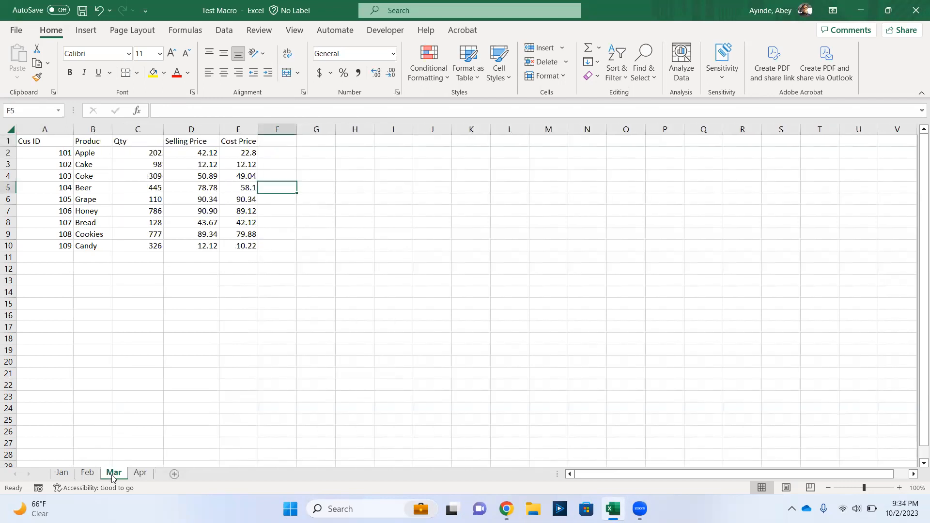
{"action": "left_click", "coordinate": [87, 141]}
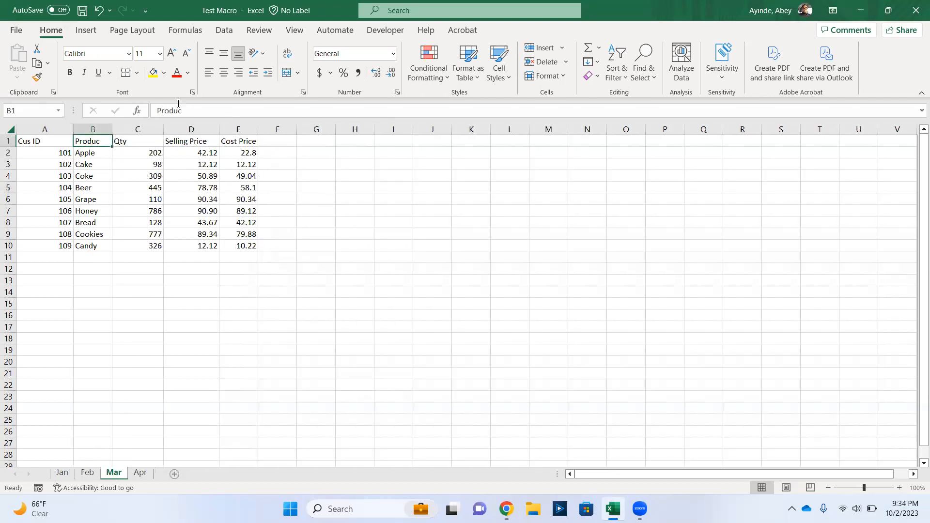
{"action": "left_click", "coordinate": [186, 111]}
{"action": "type", "text": "t"}
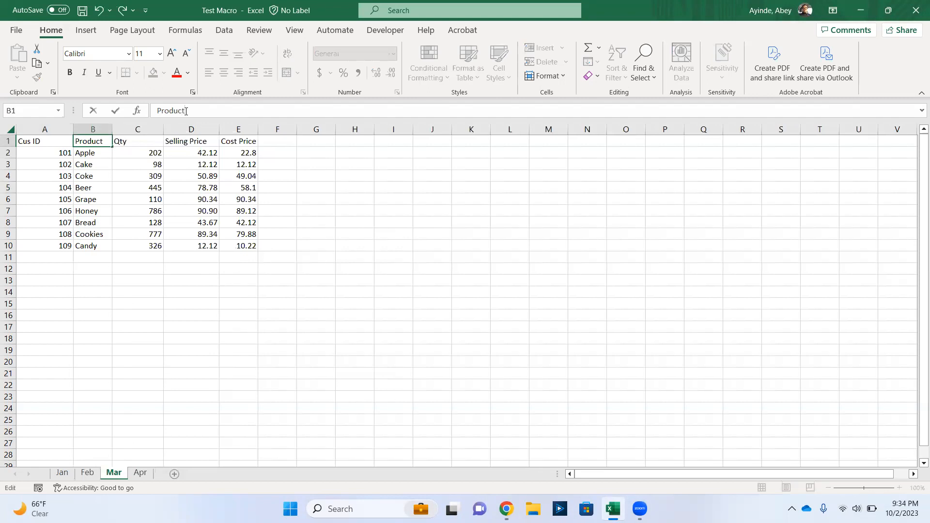
{"action": "left_click", "coordinate": [85, 474]}
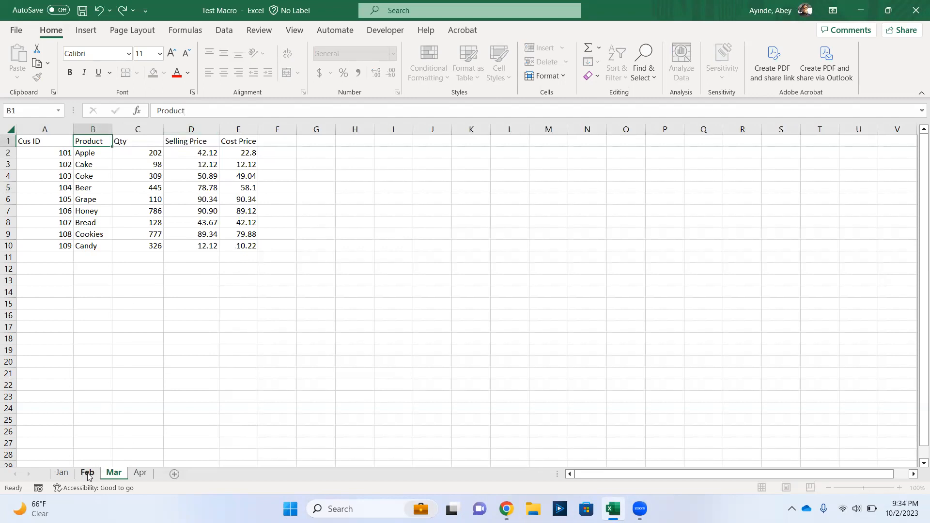
Step: Correct the header in B1 of the Jan sheet to Product, and check the Feb, Mar and Apr sheets before returning to Jan
{"action": "left_click", "coordinate": [59, 476]}
{"action": "left_click", "coordinate": [79, 142]}
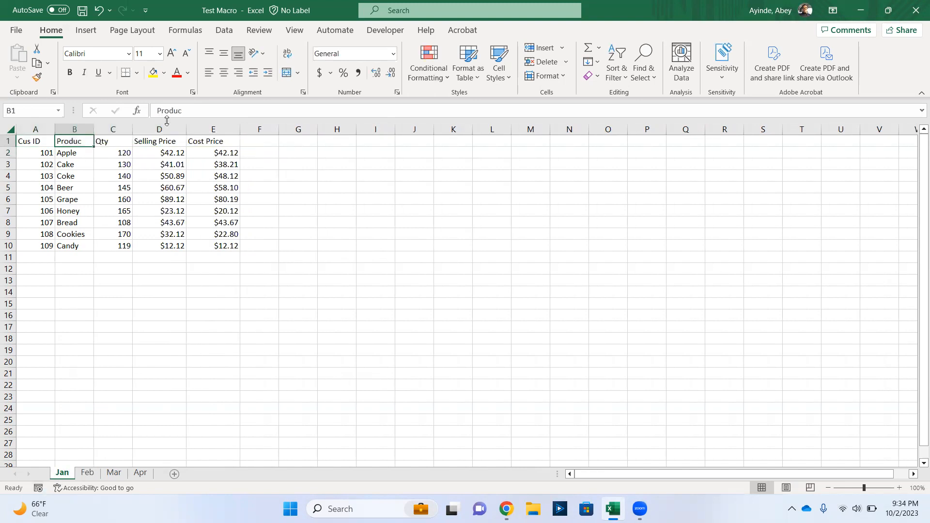
{"action": "left_click", "coordinate": [183, 112]}
{"action": "type", "text": "t"}
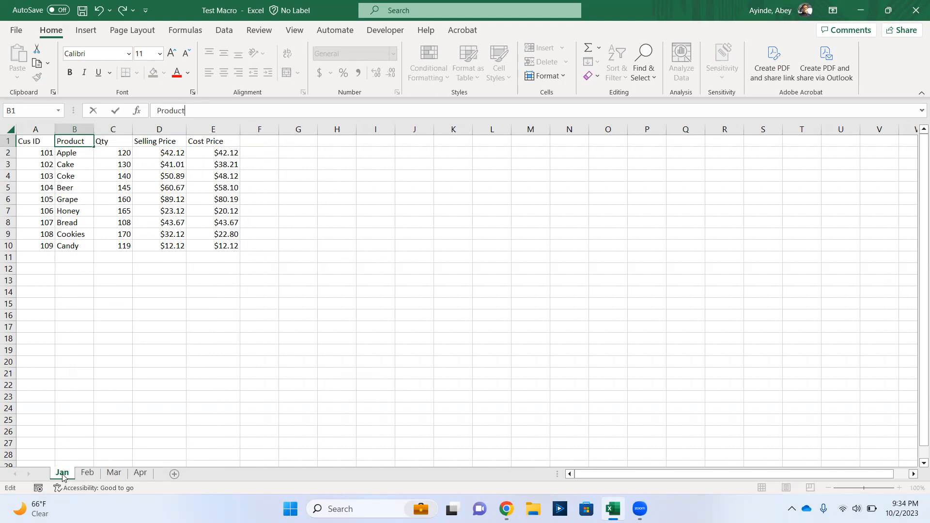
{"action": "left_click", "coordinate": [89, 477]}
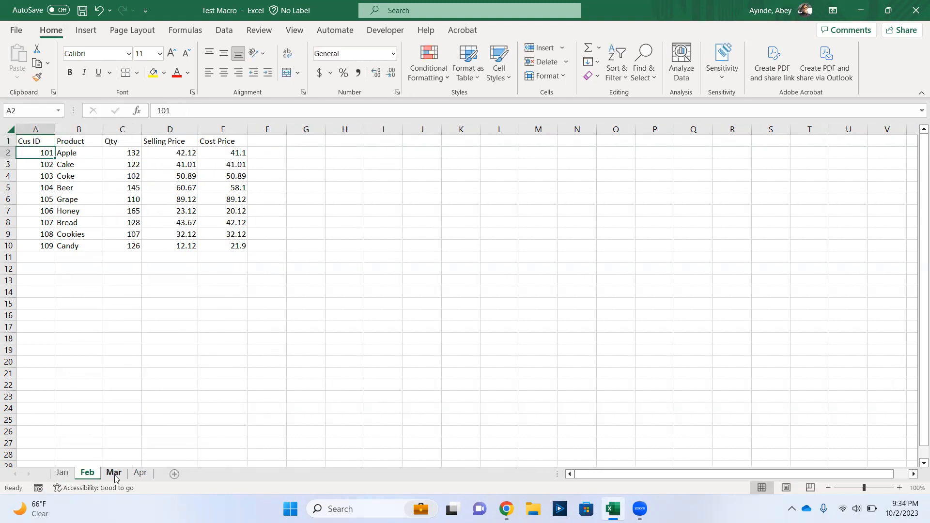
{"action": "left_click", "coordinate": [114, 475]}
{"action": "left_click", "coordinate": [140, 473]}
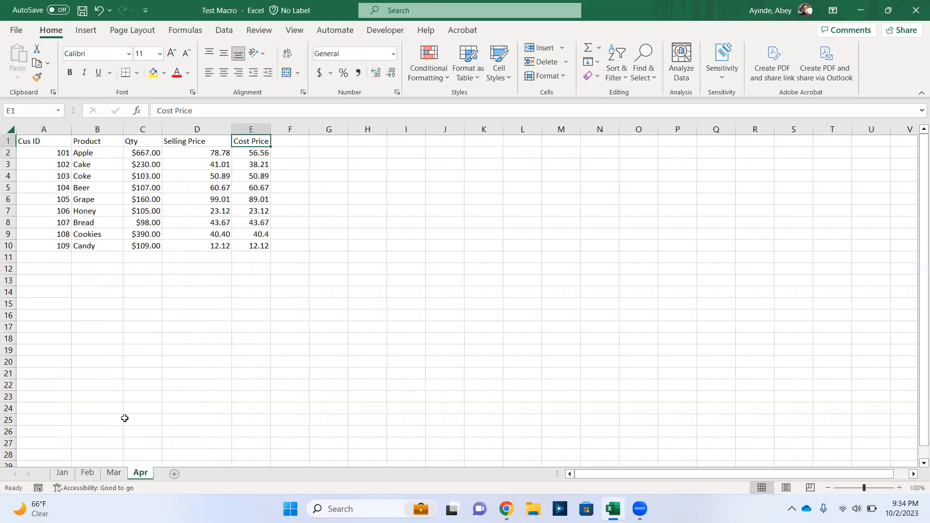
{"action": "left_click", "coordinate": [60, 474]}
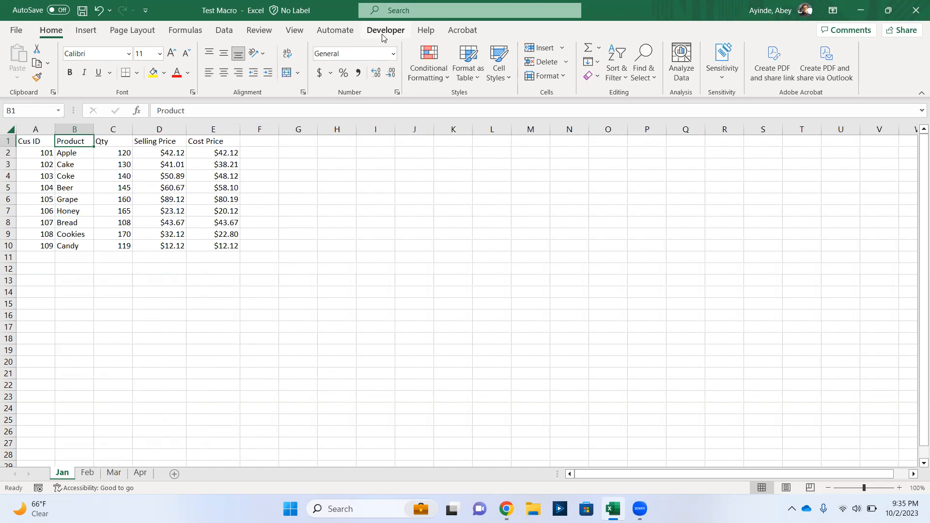
Step: Check in the ribbon customization options that the Developer tab is enabled, and accept the options
{"action": "left_click", "coordinate": [18, 31]}
{"action": "left_click", "coordinate": [40, 471]}
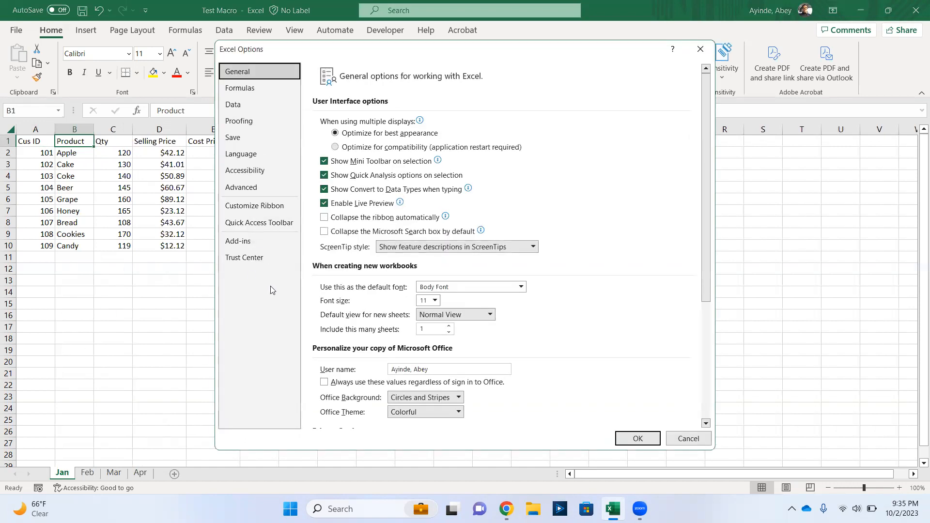
{"action": "left_click", "coordinate": [255, 210]}
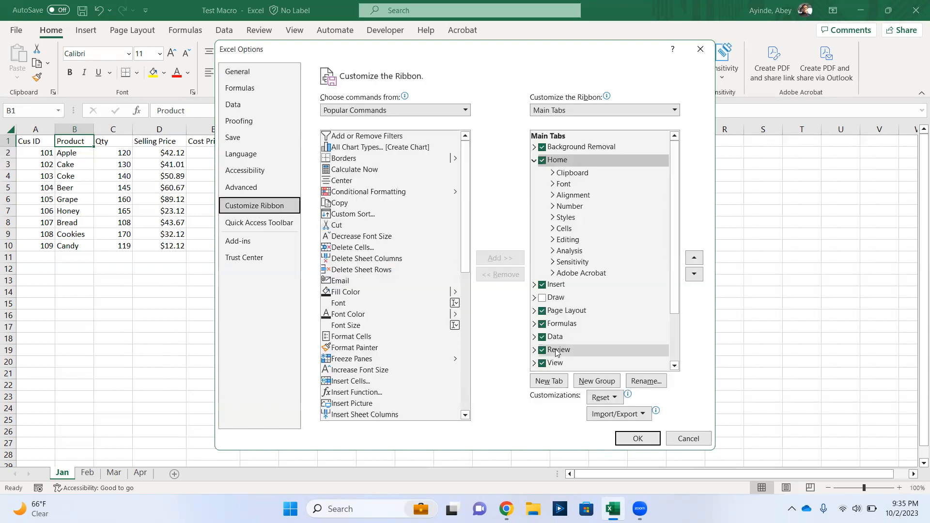
{"action": "scroll", "coordinate": [611, 314], "scroll_direction": "down", "scroll_amount": 1}
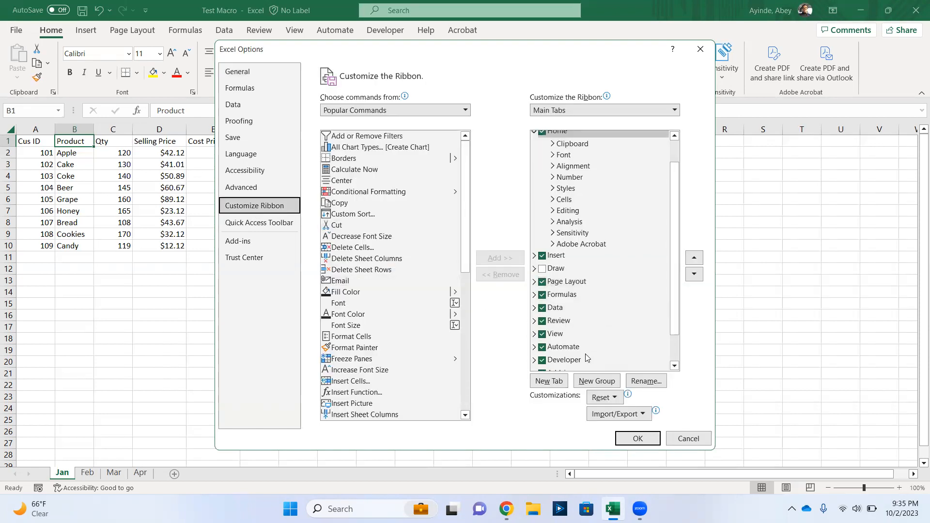
{"action": "left_click", "coordinate": [542, 361]}
{"action": "left_click", "coordinate": [542, 361]}
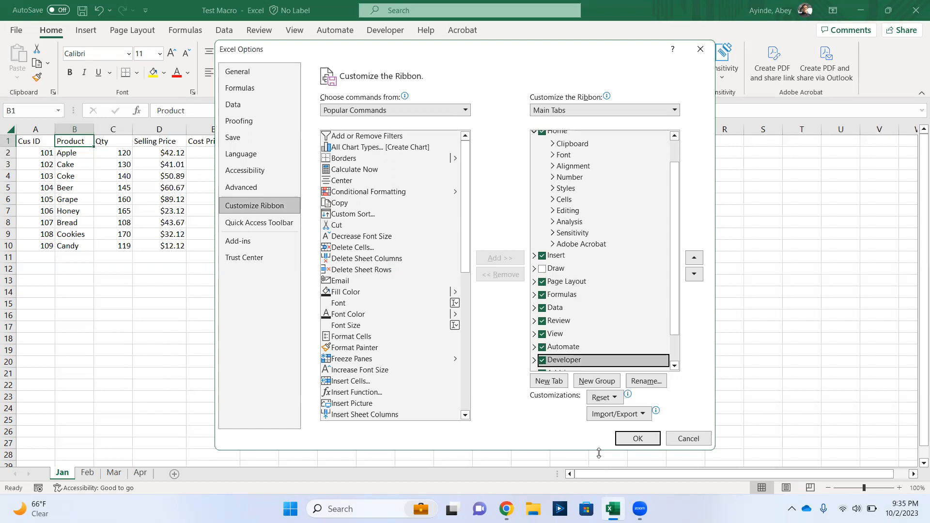
{"action": "left_click", "coordinate": [626, 438]}
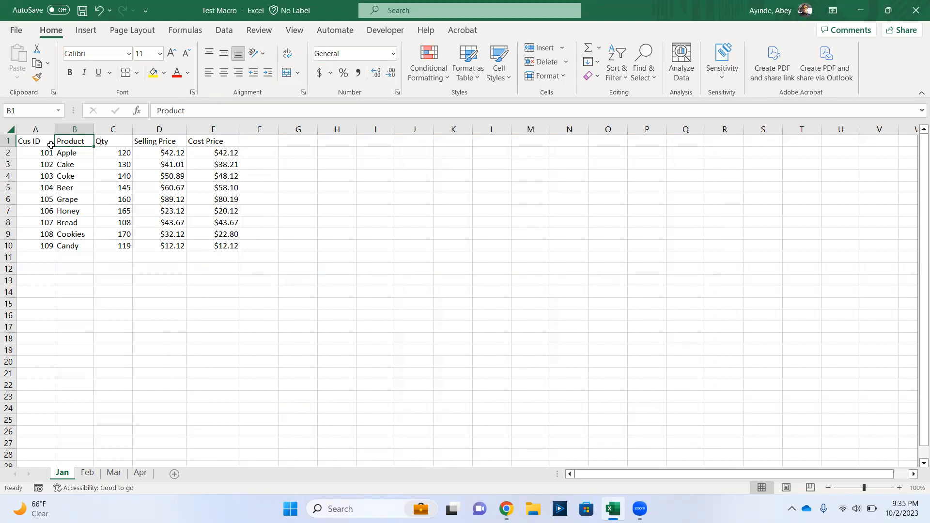
Step: Try to start recording a macro named "Sales Report" with the description "Monthly Sales Report", stored in this workbook
{"action": "left_click", "coordinate": [381, 34]}
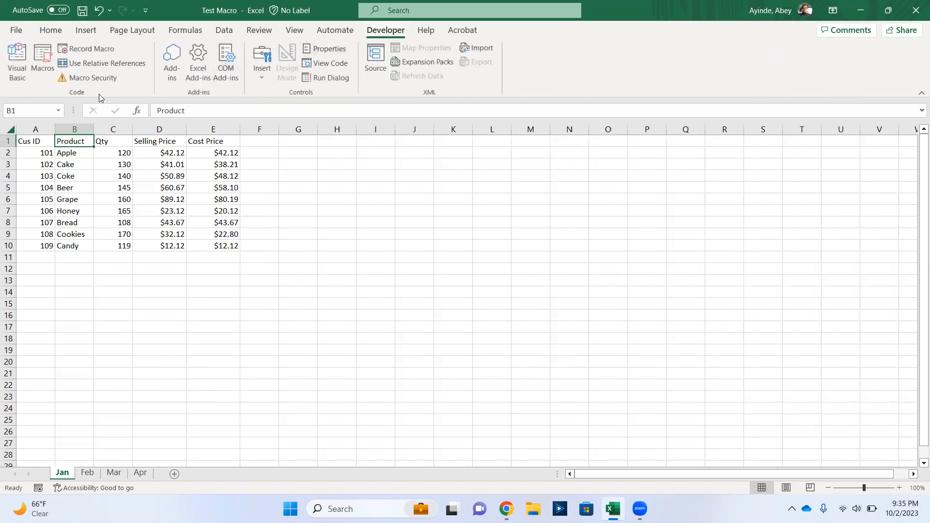
{"action": "left_click", "coordinate": [88, 50]}
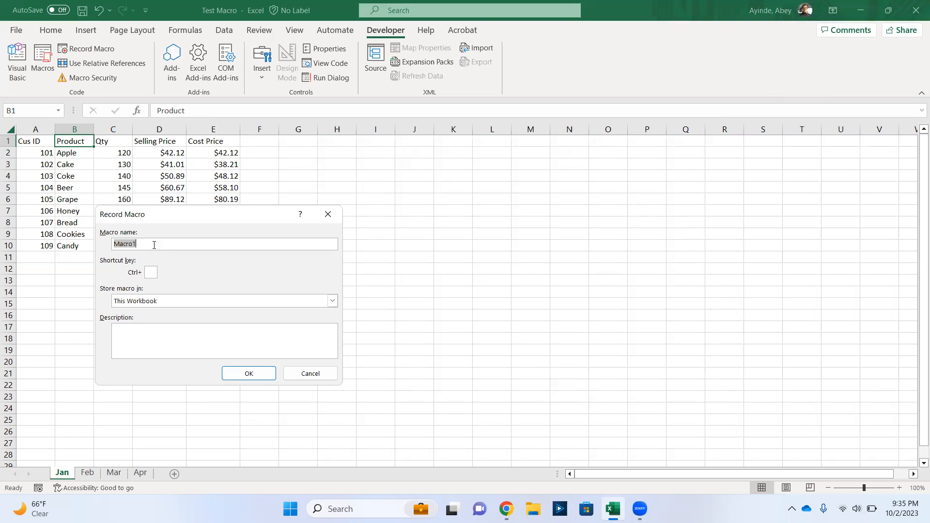
{"action": "type", "text": "Sales Report"}
{"action": "left_click", "coordinate": [145, 338]}
{"action": "type", "text": "Mo"}
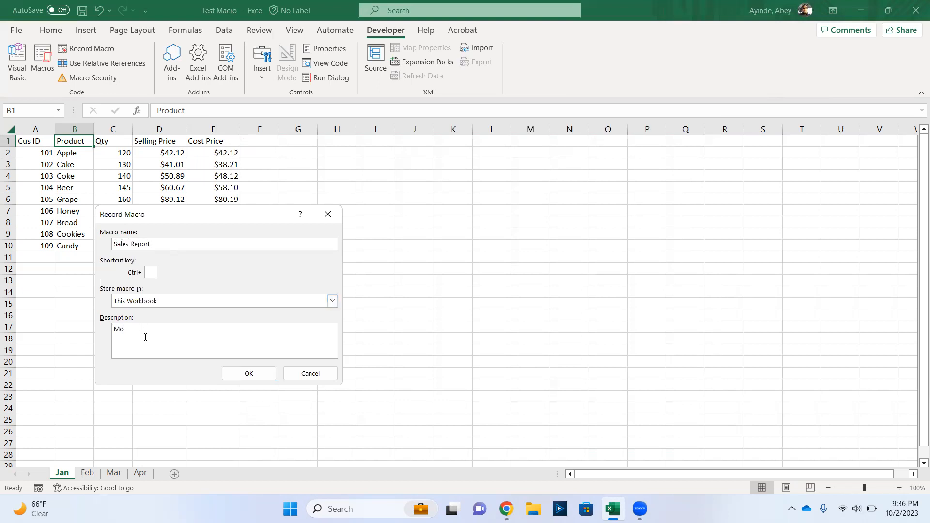
{"action": "type", "text": "nthly Sales Report"}
{"action": "left_click", "coordinate": [247, 376]}
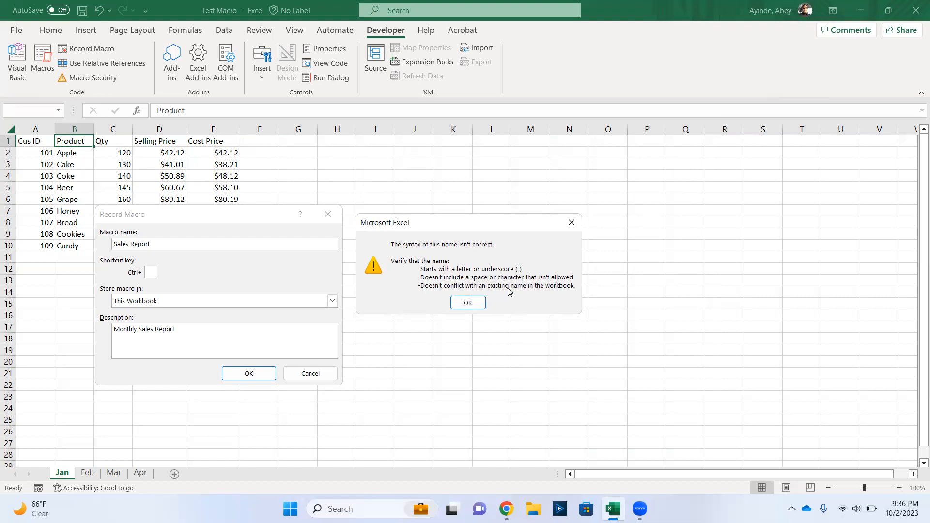
Step: Replace the macro name with a valid monthly report name without spaces and start recording the macro
{"action": "left_click", "coordinate": [468, 304]}
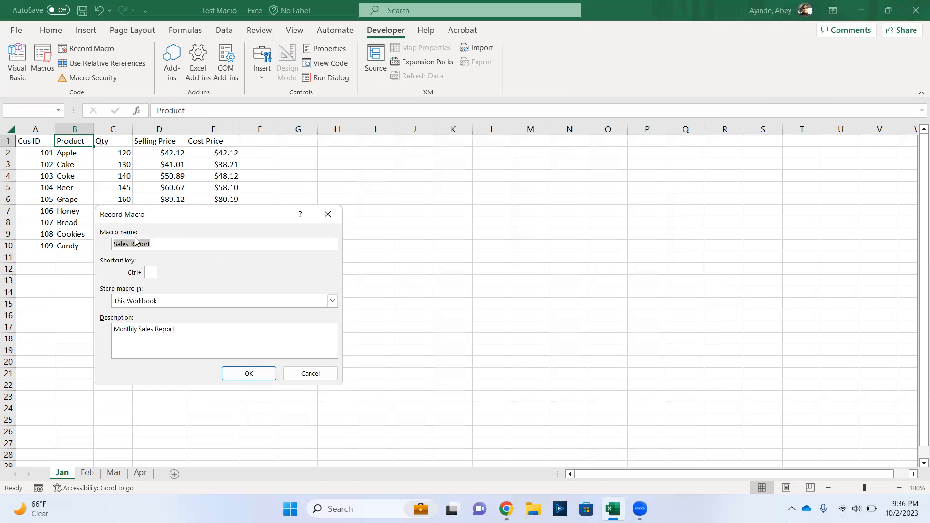
{"action": "left_click", "coordinate": [158, 242]}
{"action": "key", "text": "BackSpace"}
{"action": "key", "text": "BackSpace"}
{"action": "key", "text": "BackSpace"}
{"action": "key", "text": "BackSpace"}
{"action": "key", "text": "BackSpace"}
{"action": "key", "text": "BackSpace"}
{"action": "key", "text": "BackSpace"}
{"action": "key", "text": "BackSpace"}
{"action": "key", "text": "BackSpace"}
{"action": "key", "text": "BackSpace"}
{"action": "type", "text": "Month"}
{"action": "type", "text": "Repo"}
{"action": "left_click", "coordinate": [240, 374]}
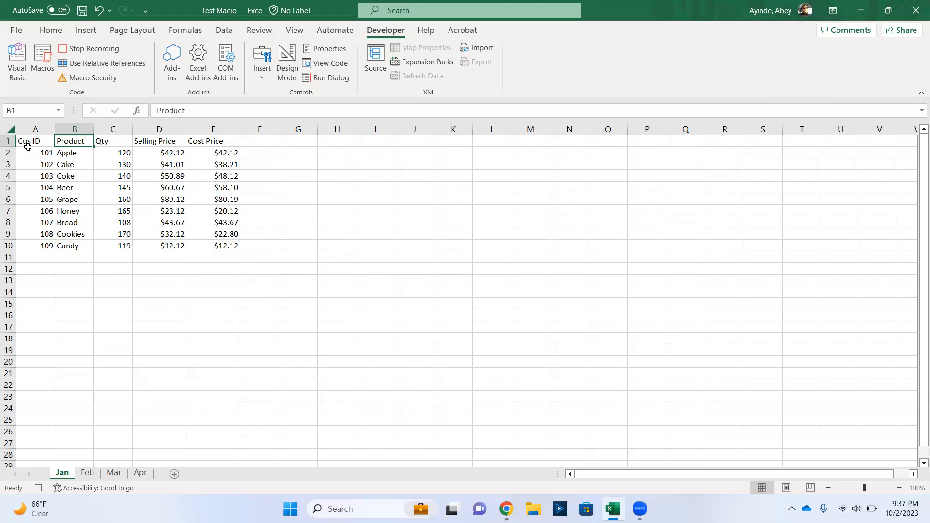
Step: Change the header in cell A1 of the Jan sheet to Customer ID and widen column A to fit it
{"action": "left_click", "coordinate": [29, 141]}
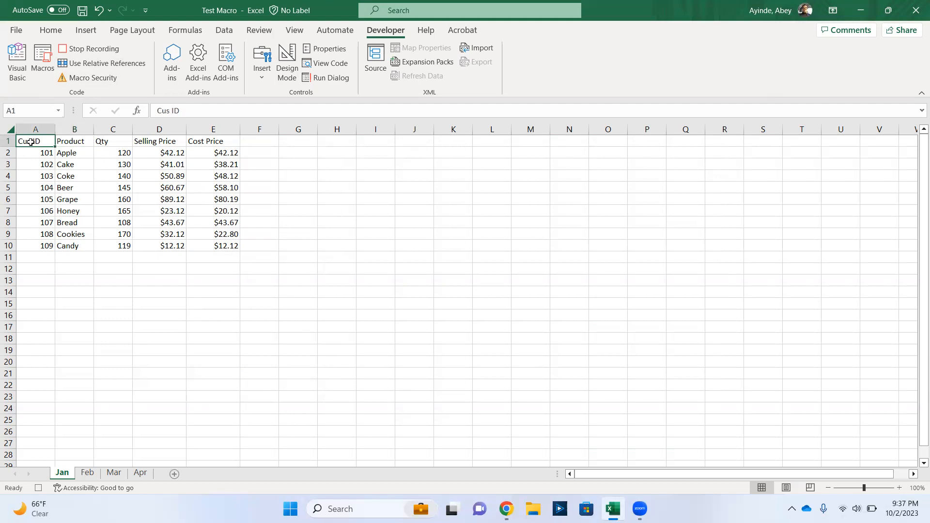
{"action": "type", "text": "C"}
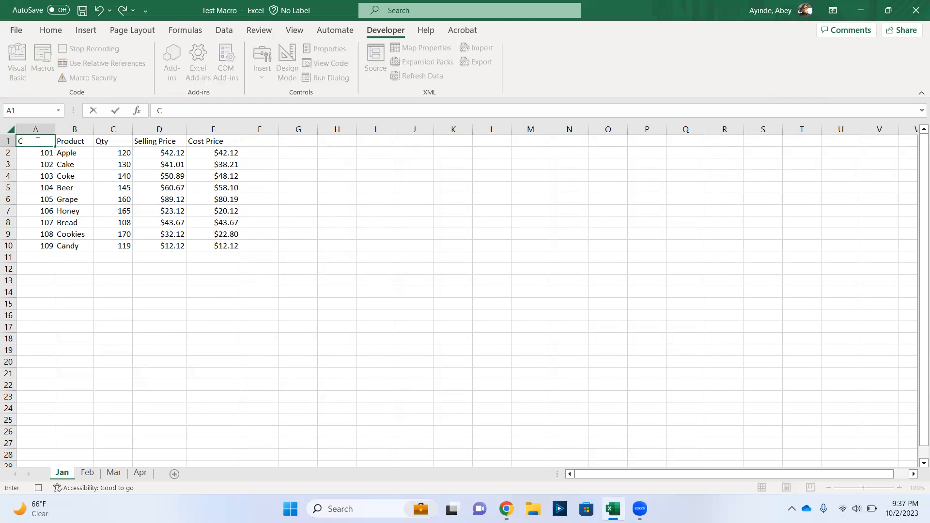
{"action": "type", "text": "ustomer ID"}
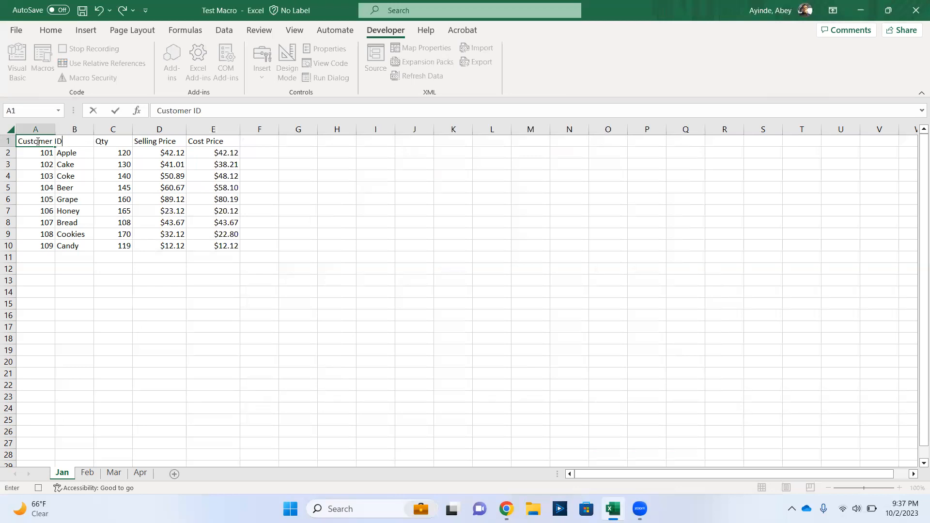
{"action": "left_click", "coordinate": [97, 245]}
{"action": "left_click_drag", "start_coordinate": [55, 129], "coordinate": [78, 127]}
Step: Change the header in cell C1 of the Jan sheet to Quantity
{"action": "left_click", "coordinate": [136, 144]}
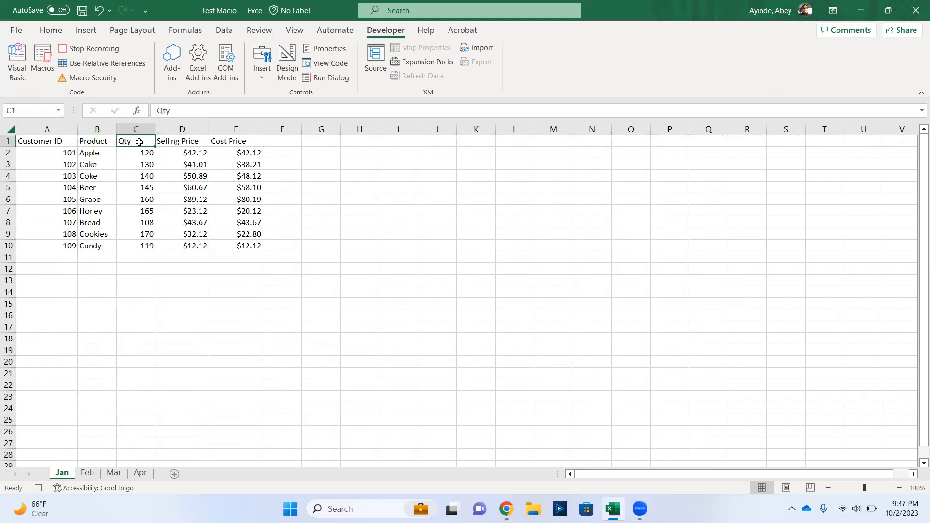
{"action": "type", "text": "Quanity"}
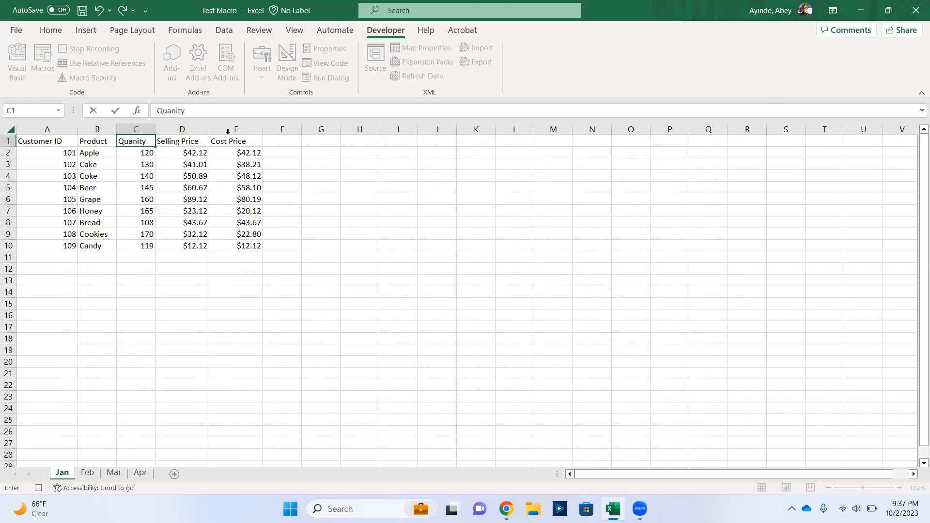
{"action": "key", "text": "BackSpace"}
{"action": "key", "text": "BackSpace"}
{"action": "type", "text": "tity"}
{"action": "left_click", "coordinate": [245, 304]}
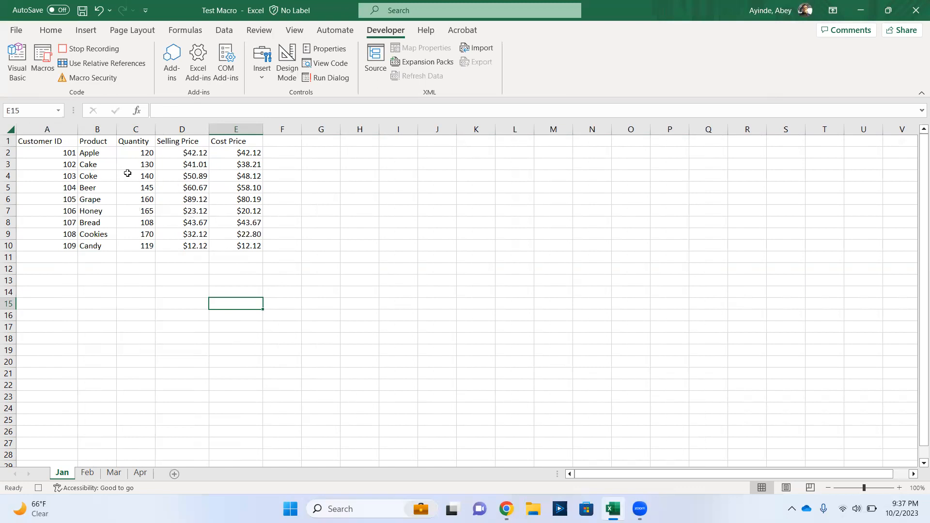
Step: Widen column F of the Jan sheet and add the header Discount Status in cell F1
{"action": "left_click", "coordinate": [275, 143]}
{"action": "left_click_drag", "start_coordinate": [302, 129], "coordinate": [322, 129]}
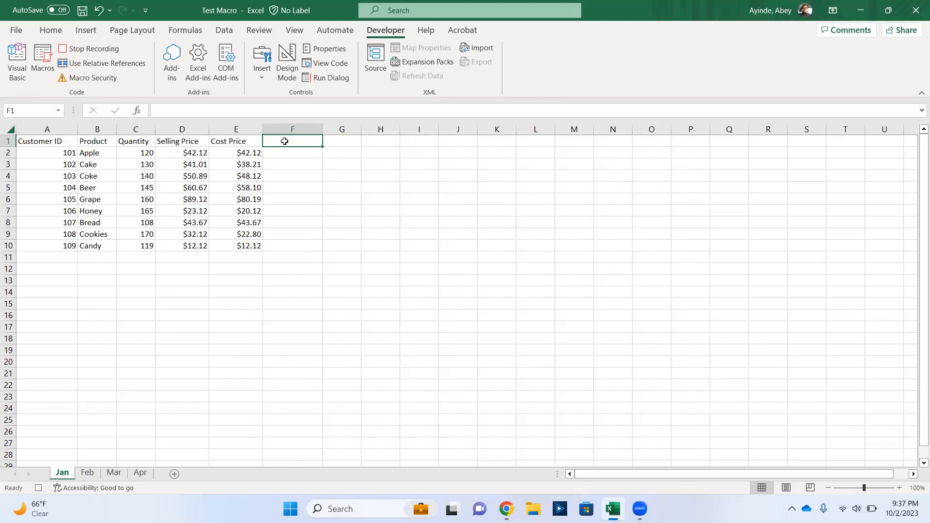
{"action": "type", "text": "Dis"}
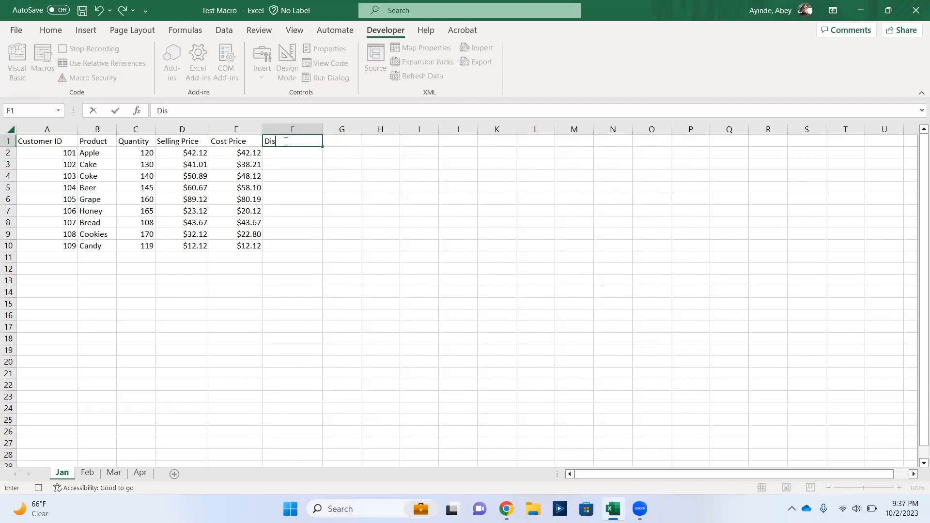
{"action": "type", "text": "count Status"}
{"action": "key", "text": "Return"}
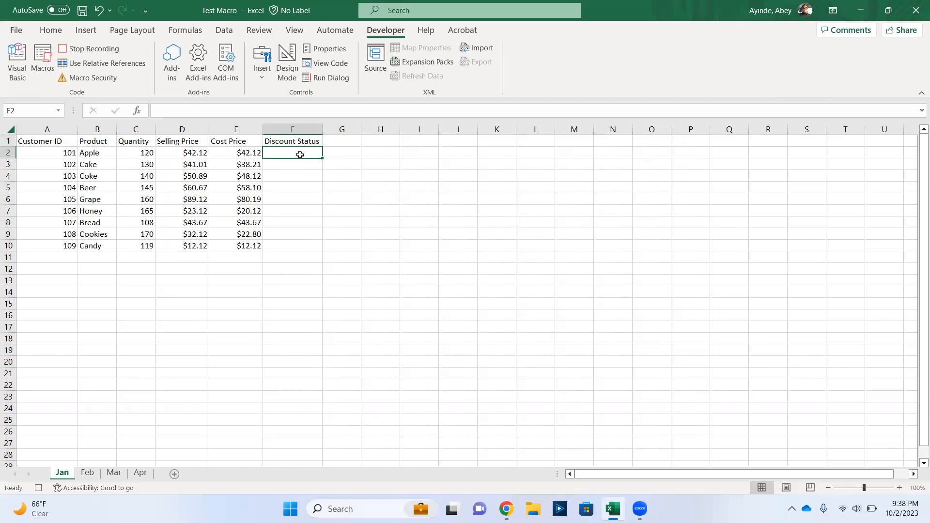
Step: Enter =IF(C2>125,"Discount","Full Payment") in cell F2 and fill the formula down to F10
{"action": "left_click", "coordinate": [428, 156]}
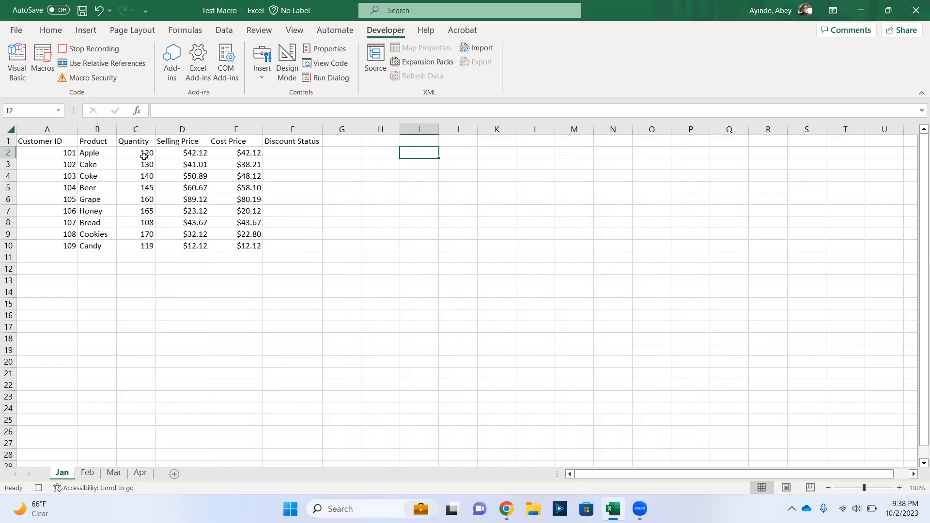
{"action": "left_click", "coordinate": [275, 153]}
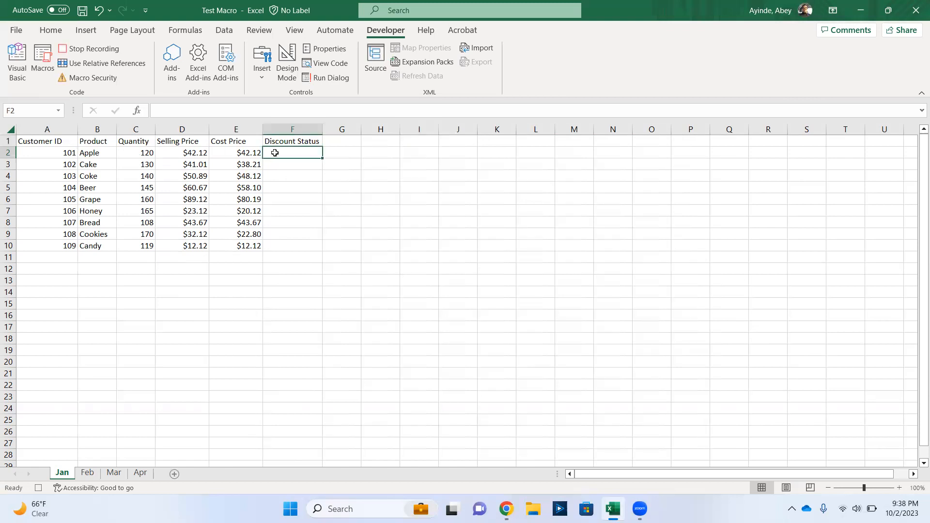
{"action": "type", "text": "=I"}
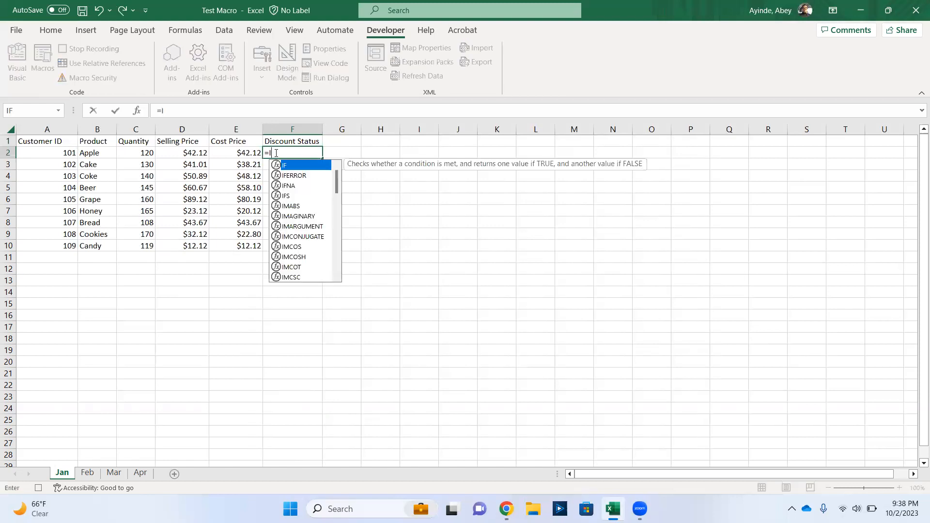
{"action": "type", "text": "F("}
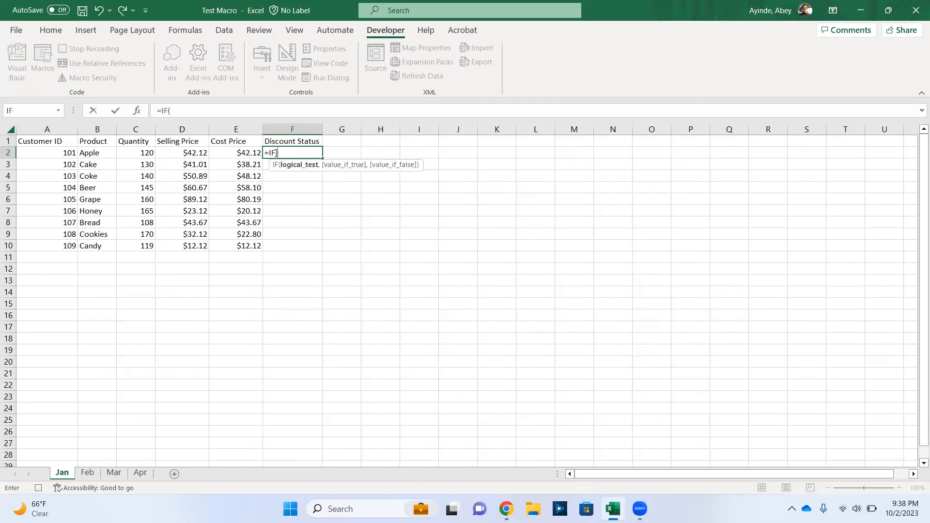
{"action": "left_click", "coordinate": [146, 153]}
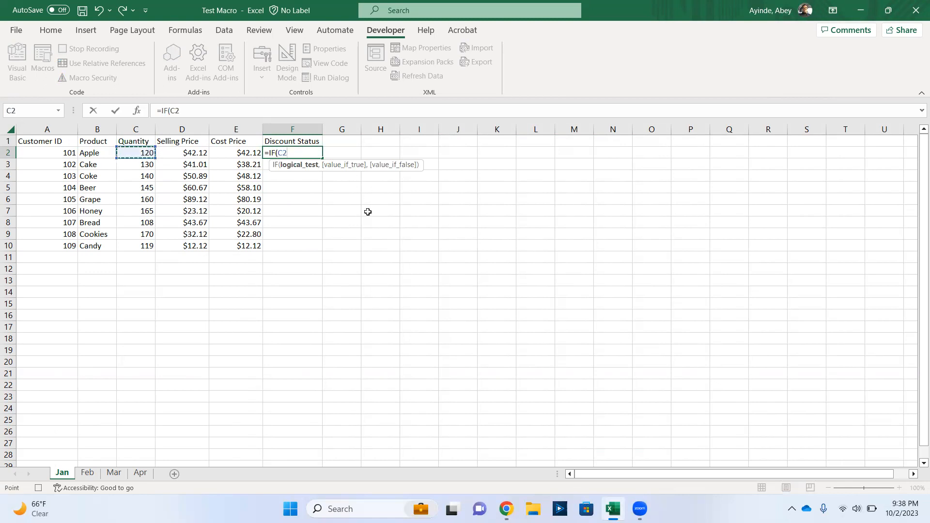
{"action": "type", "text": ">125,"}
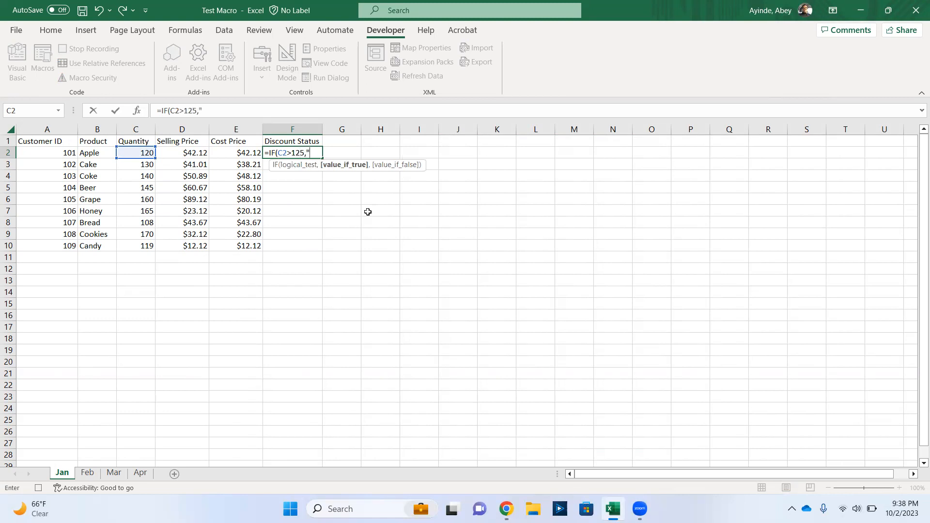
{"action": "type", "text": "\"Discount\","}
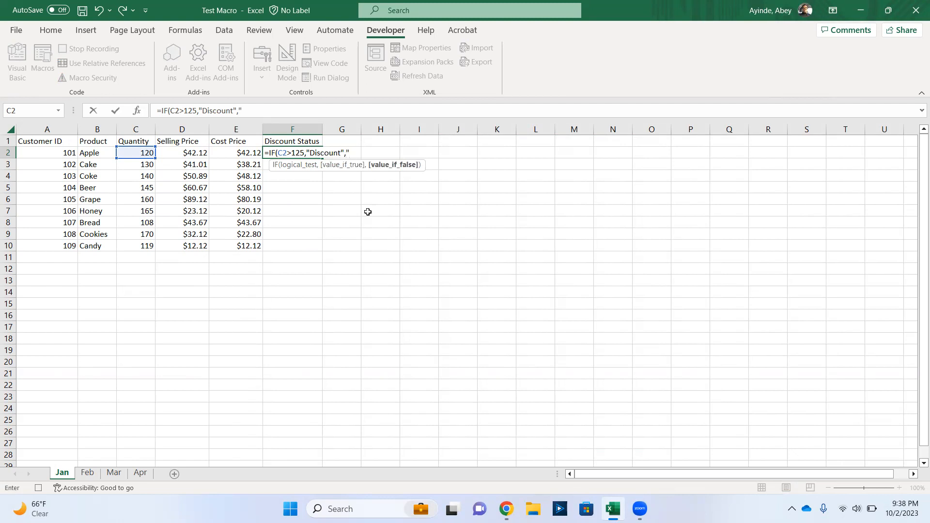
{"action": "type", "text": "\"Full Payment\")"}
{"action": "key", "text": "Return"}
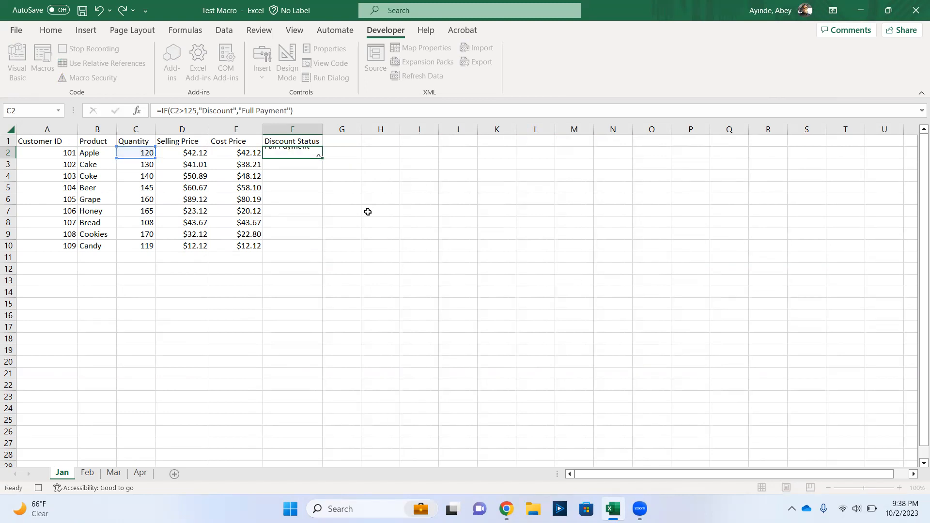
{"action": "left_click", "coordinate": [296, 152]}
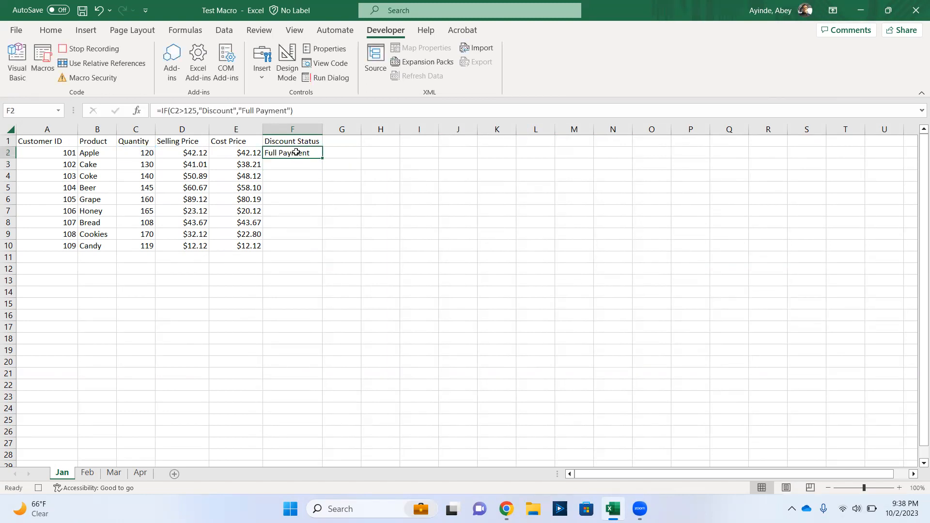
{"action": "double_click", "coordinate": [322, 158]}
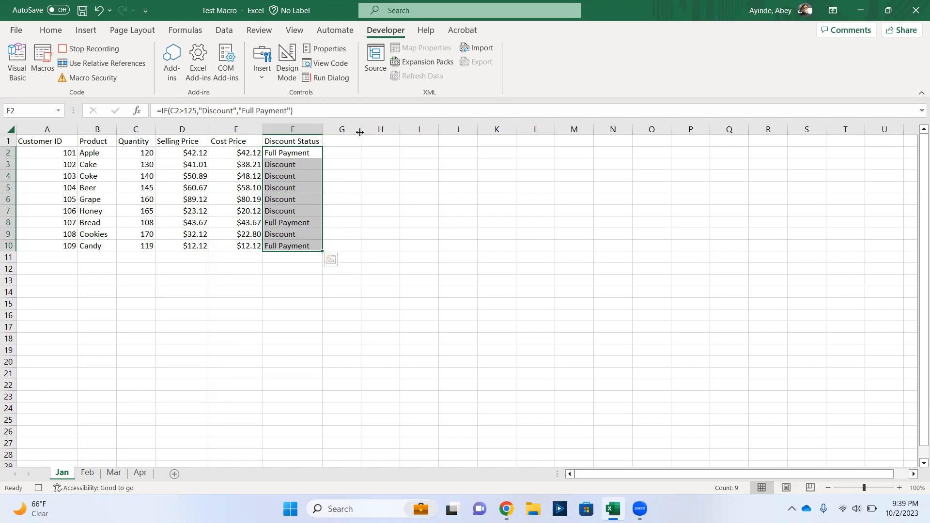
Step: Widen column G and add the header Total Selling Price in cell G1
{"action": "left_click_drag", "start_coordinate": [364, 129], "coordinate": [411, 143]}
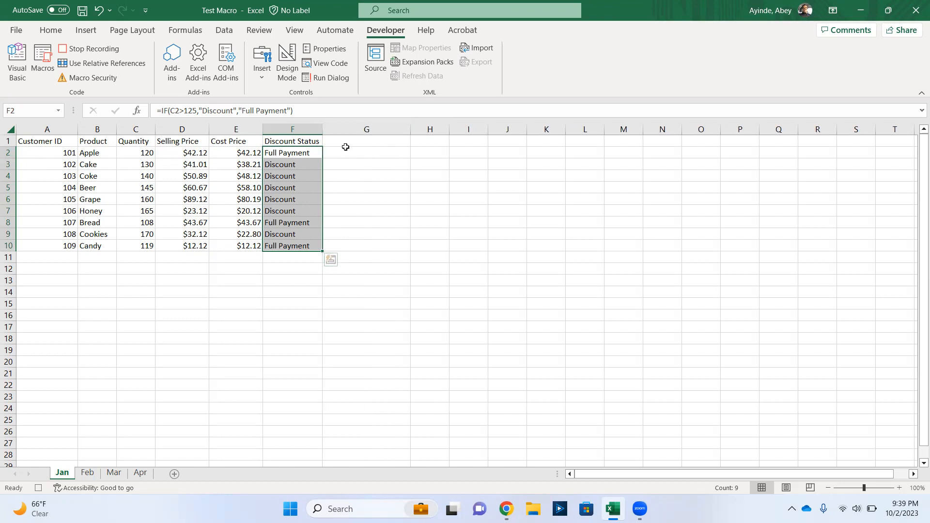
{"action": "left_click", "coordinate": [346, 142]}
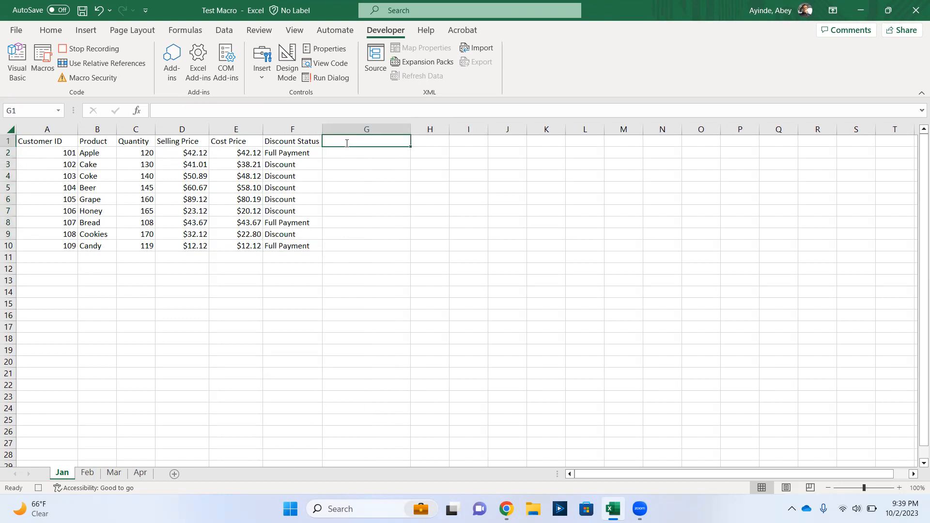
{"action": "type", "text": "Total Se"}
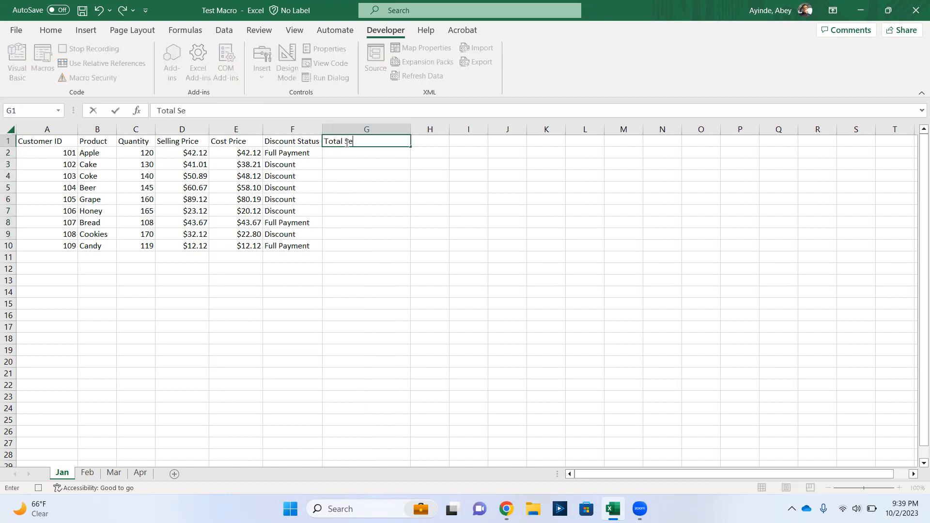
{"action": "type", "text": "lling Price"}
Step: Calculate the total selling price in cell G2 with =C2*D2 and fill the formula down to G10
{"action": "left_click", "coordinate": [362, 152]}
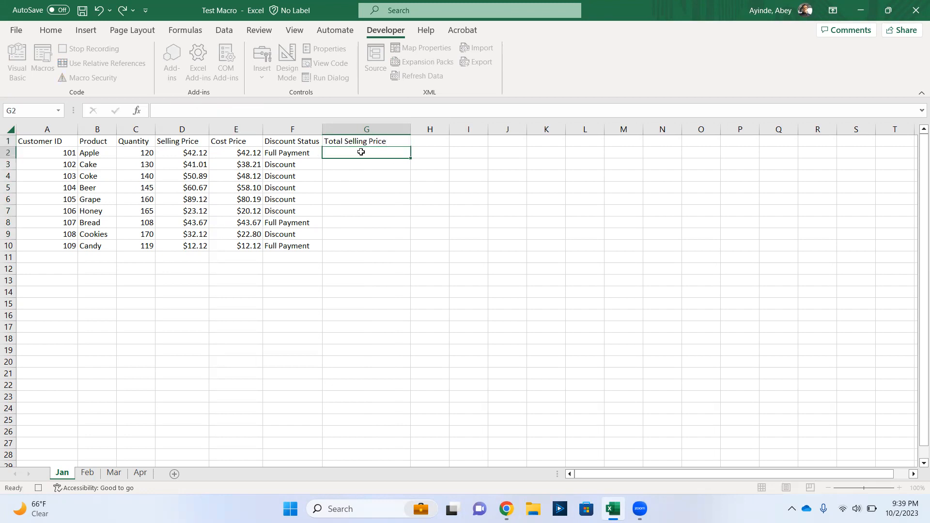
{"action": "type", "text": "="}
{"action": "left_click", "coordinate": [145, 156]}
{"action": "type", "text": "*"}
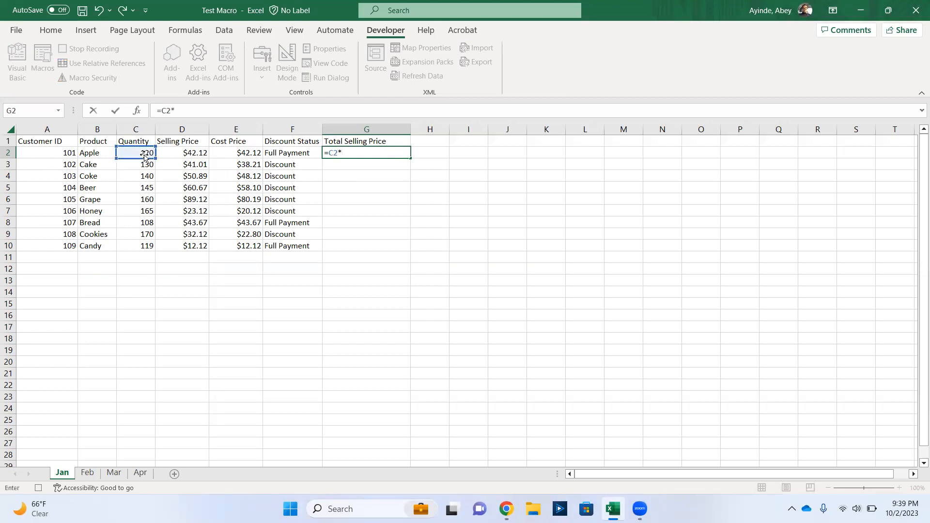
{"action": "left_click", "coordinate": [190, 157]}
{"action": "key", "text": "Return"}
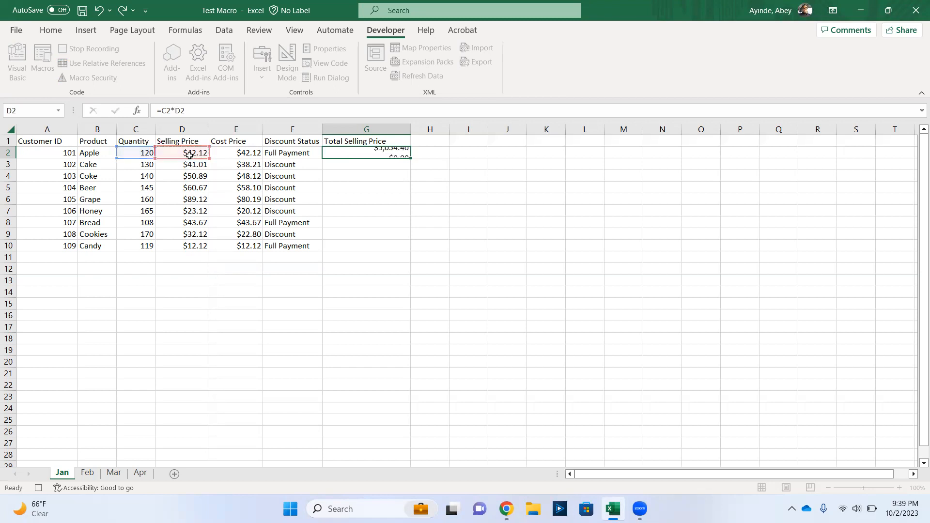
{"action": "left_click", "coordinate": [406, 154]}
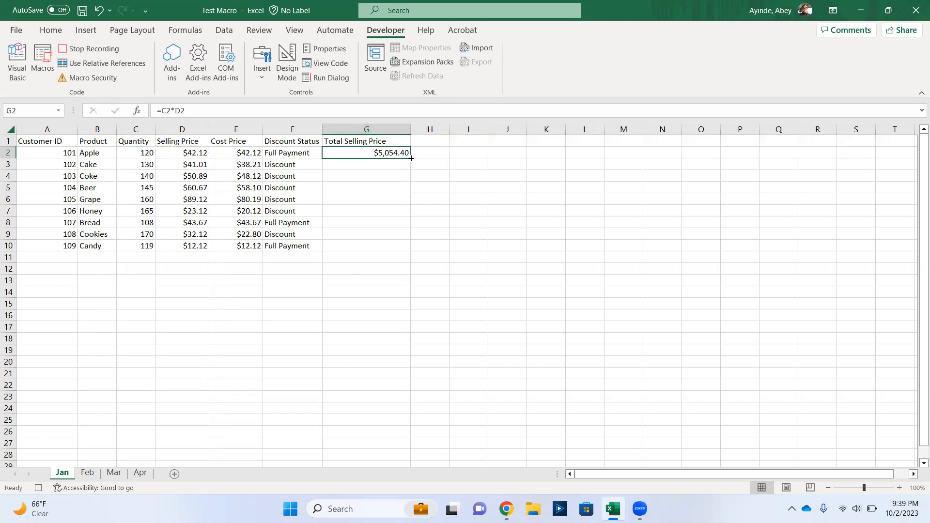
{"action": "double_click", "coordinate": [410, 158]}
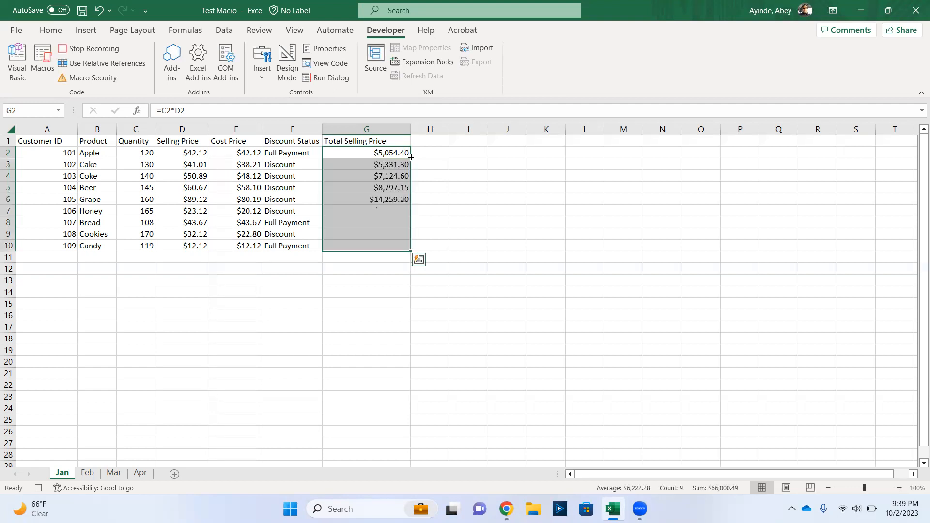
Step: Widen column H and add the header Total Cost Price in cell H1
{"action": "left_click", "coordinate": [429, 141]}
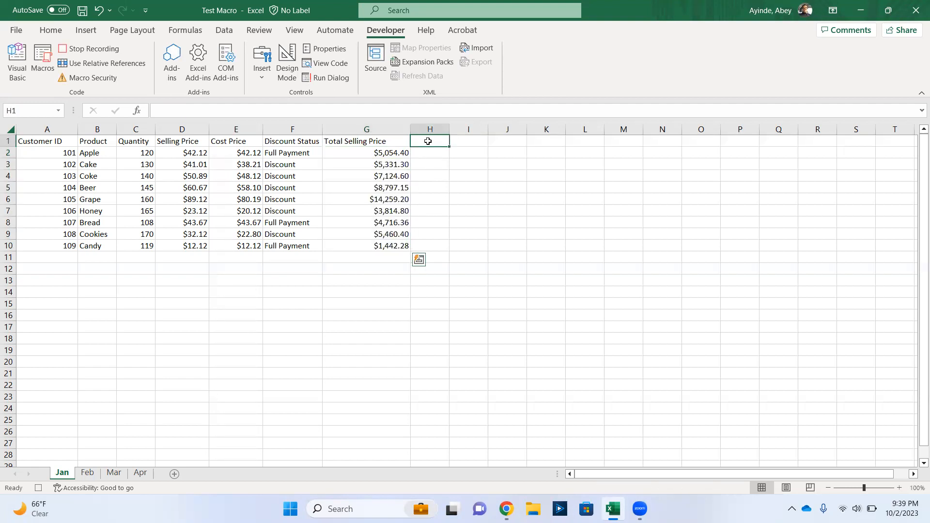
{"action": "left_click_drag", "start_coordinate": [449, 129], "coordinate": [472, 129]}
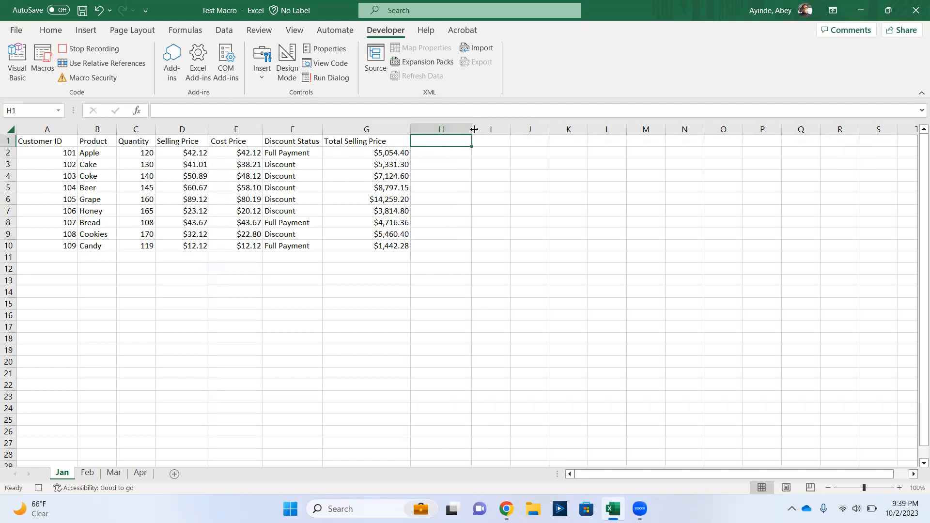
{"action": "left_click_drag", "start_coordinate": [471, 130], "coordinate": [487, 138]}
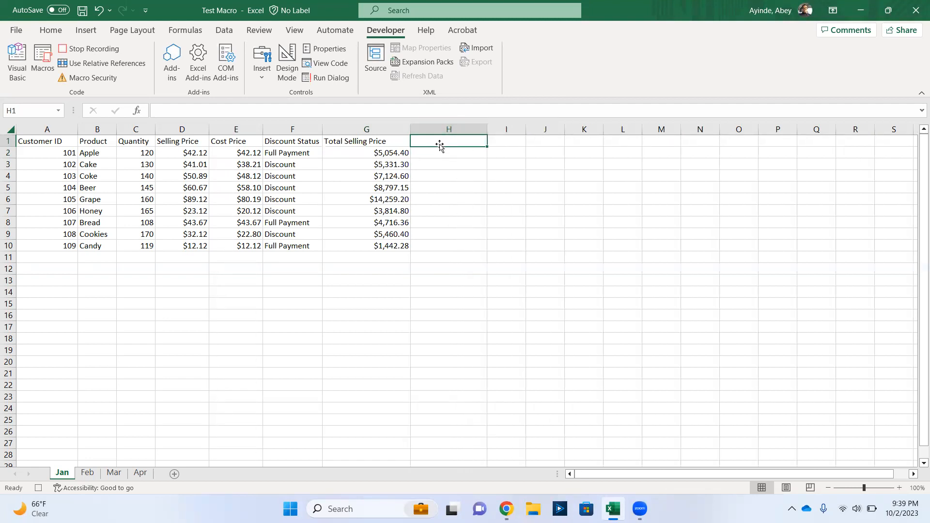
{"action": "type", "text": "Total Cost Price"}
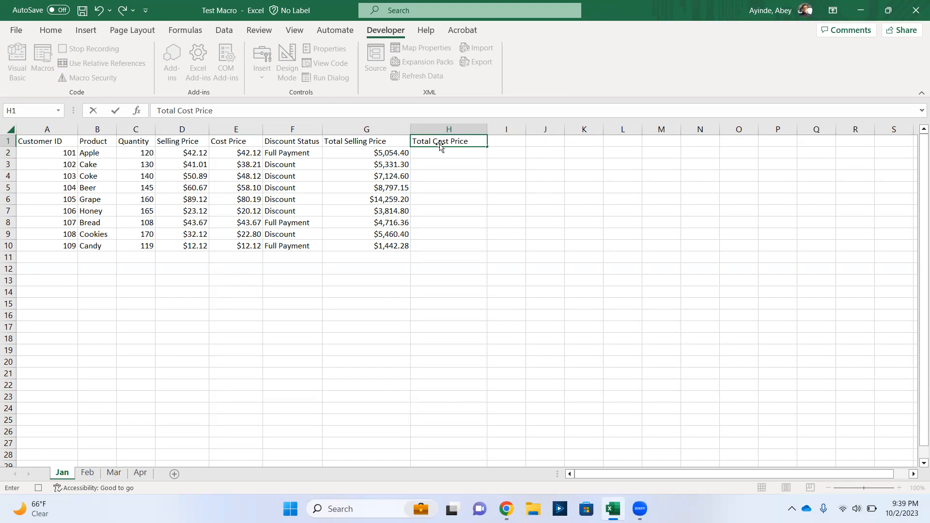
{"action": "key", "text": "Return"}
Step: Calculate the total cost price in cell H2 with =C2*E2 and fill the formula down to H10
{"action": "type", "text": "="}
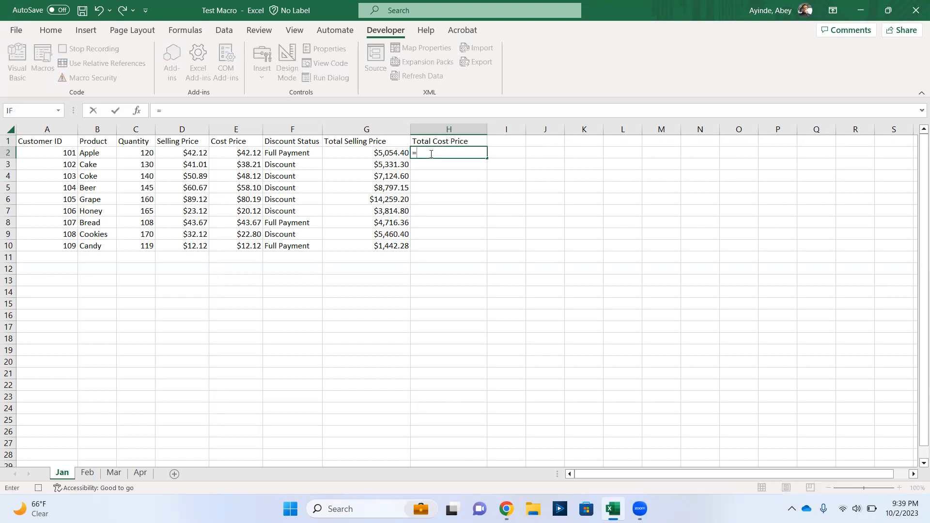
{"action": "left_click", "coordinate": [146, 154]}
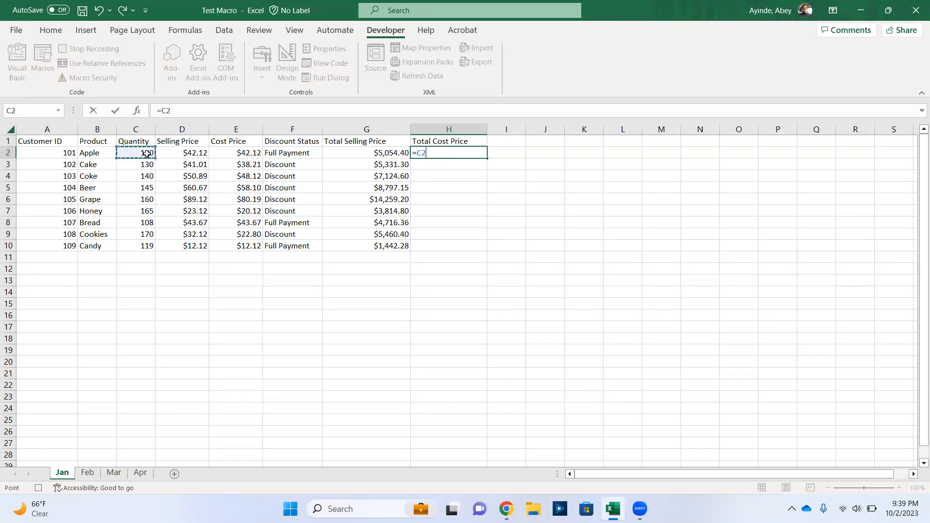
{"action": "type", "text": "*"}
{"action": "left_click", "coordinate": [231, 153]}
{"action": "key", "text": "Return"}
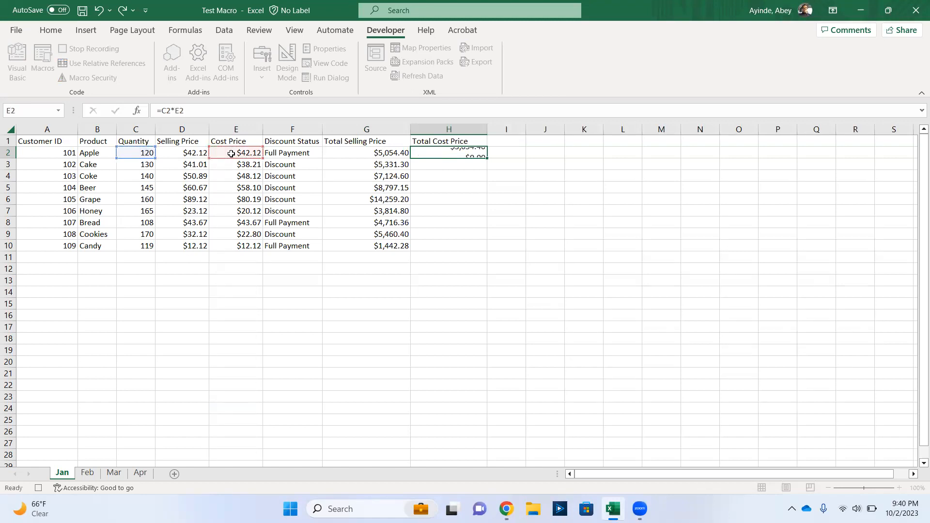
{"action": "left_click", "coordinate": [443, 152]}
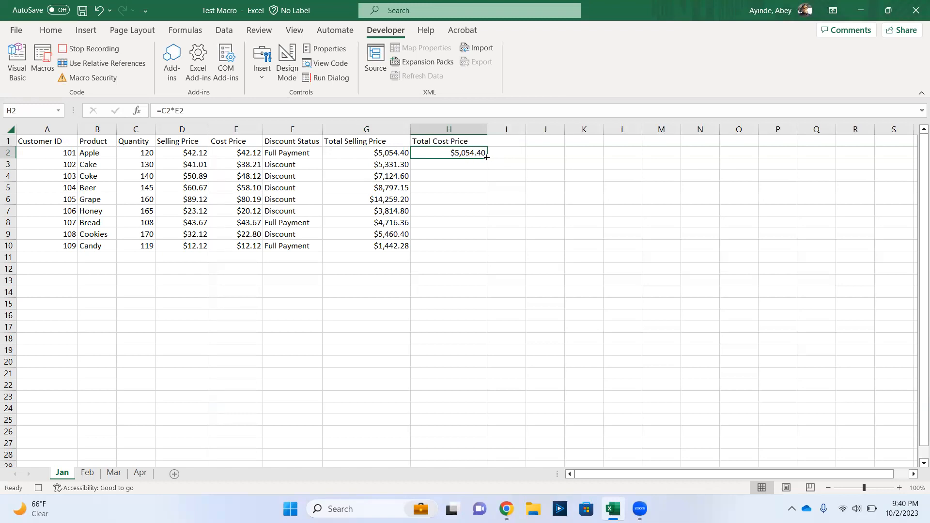
{"action": "double_click", "coordinate": [486, 157]}
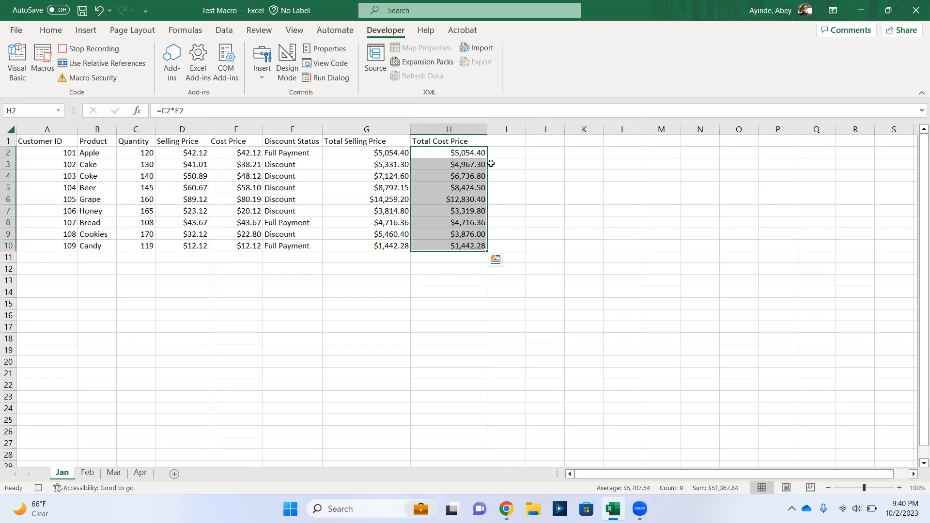
Step: Widen column I and add the header Amount Discounted in cell I1
{"action": "left_click", "coordinate": [512, 140]}
{"action": "left_click_drag", "start_coordinate": [526, 131], "coordinate": [572, 130]}
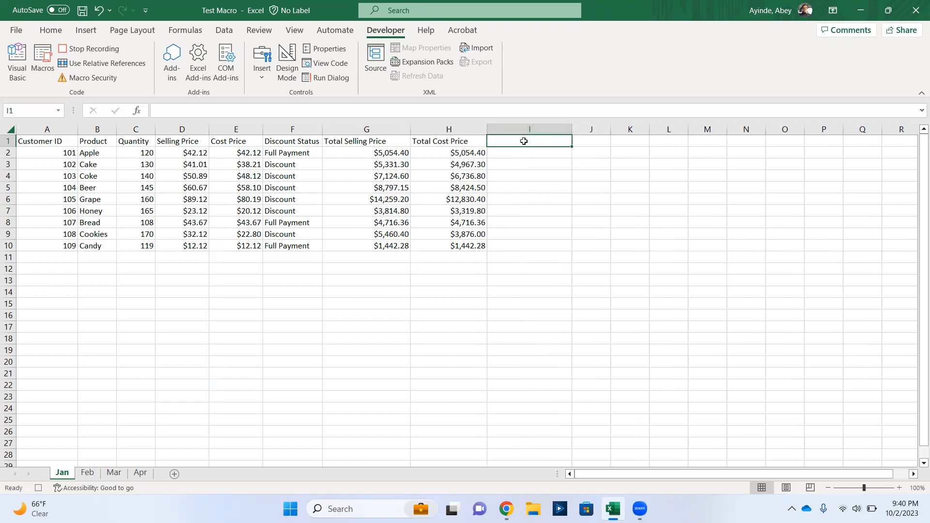
{"action": "type", "text": "Amount Discounted"}
Step: Calculate the discounted amount in cell I2 with =H2-G2 and fill the formula down to I10
{"action": "left_click", "coordinate": [516, 153]}
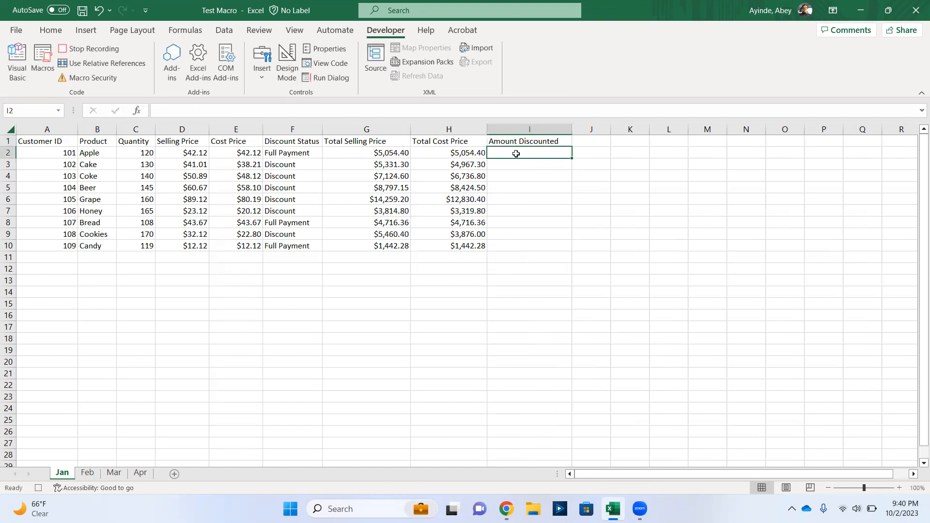
{"action": "type", "text": "="}
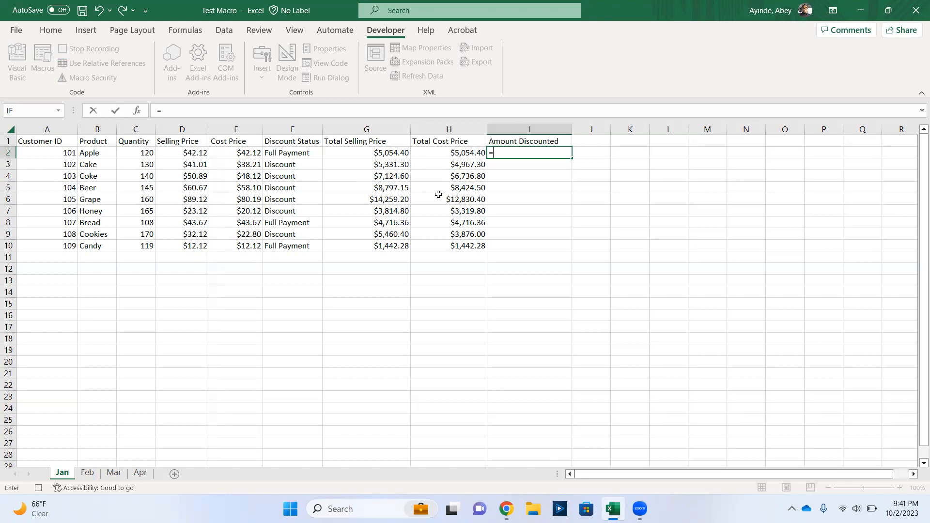
{"action": "left_click", "coordinate": [469, 156]}
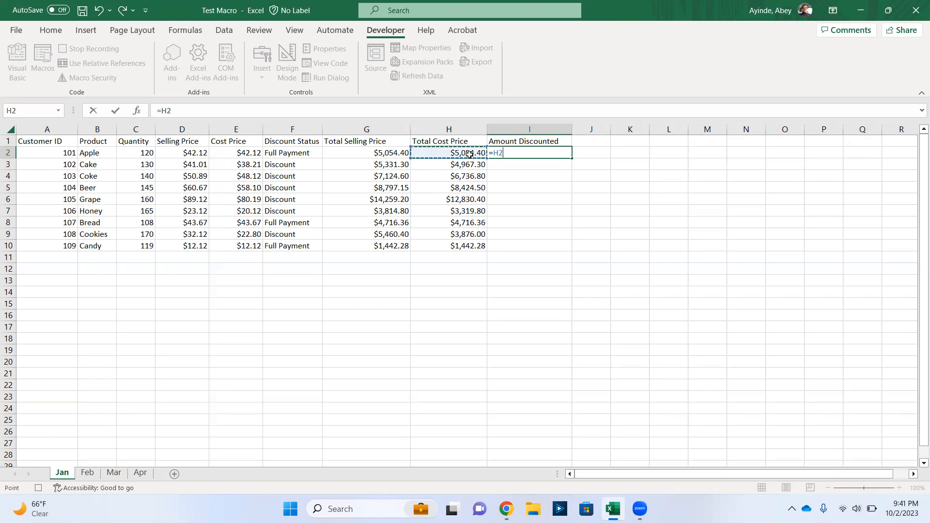
{"action": "type", "text": "-"}
{"action": "left_click", "coordinate": [389, 154]}
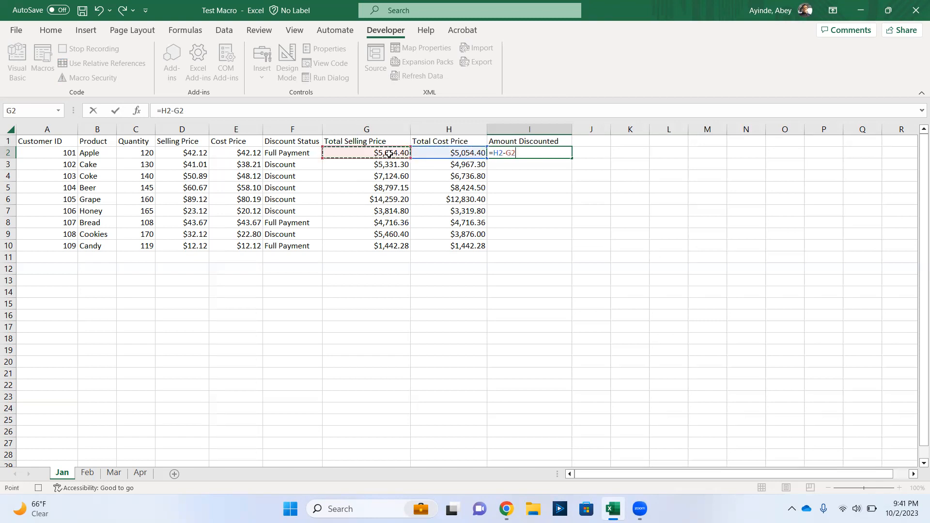
{"action": "key", "text": "Return"}
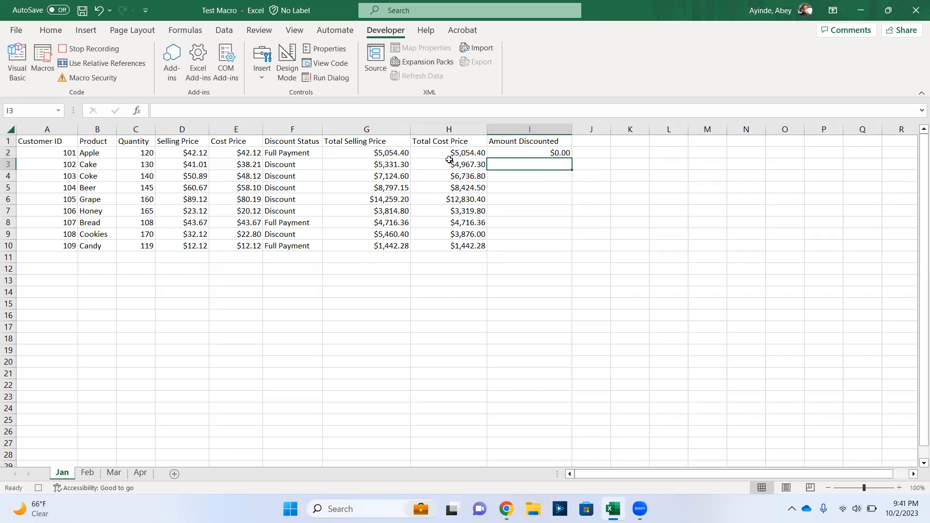
{"action": "left_click", "coordinate": [563, 152]}
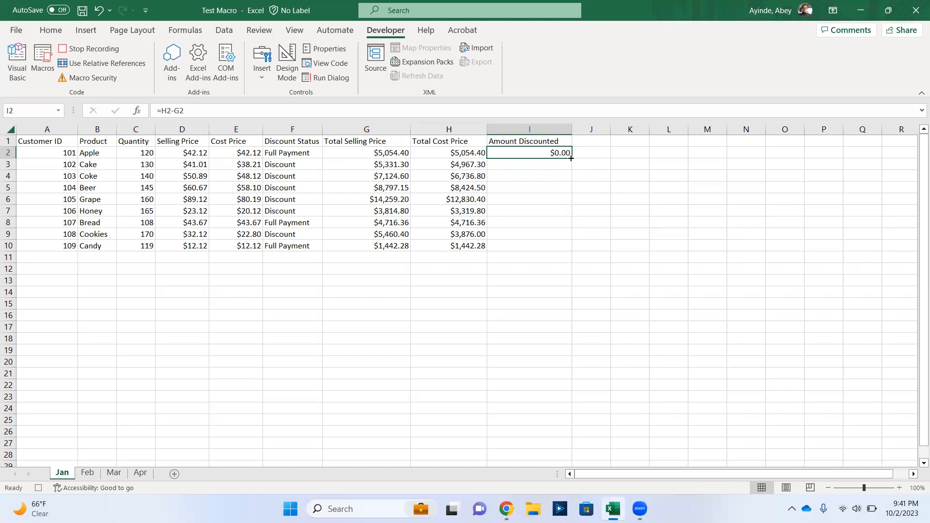
{"action": "double_click", "coordinate": [571, 159]}
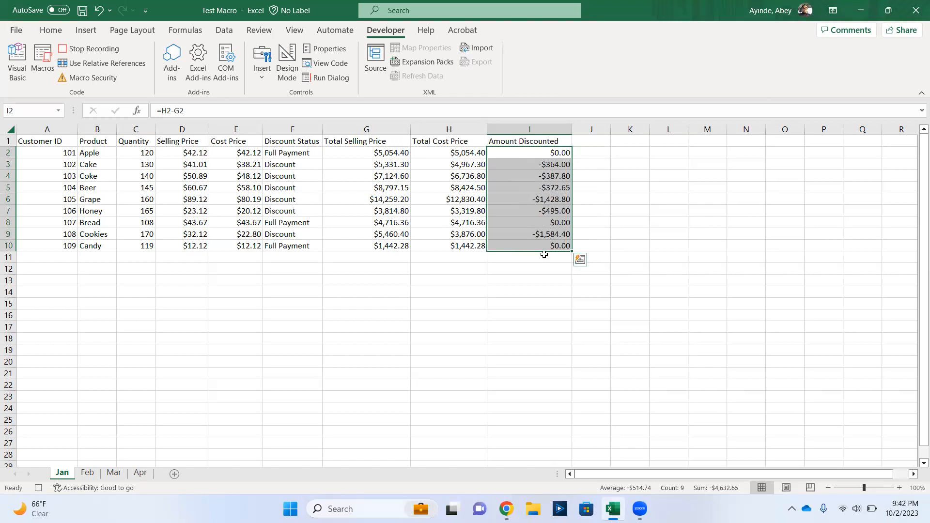
{"action": "left_click", "coordinate": [612, 233]}
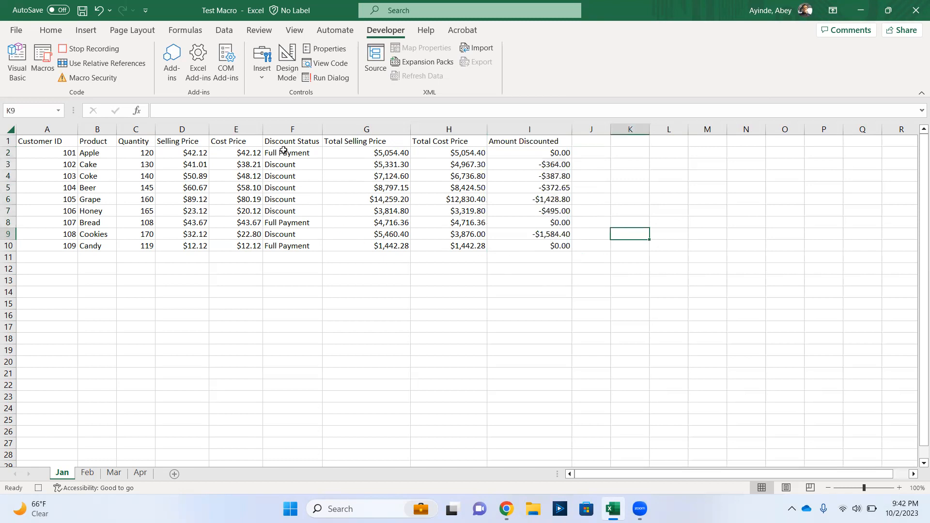
Step: Replace all occurrences of Discount in column F with Discount Received and widen the column
{"action": "left_click", "coordinate": [285, 127]}
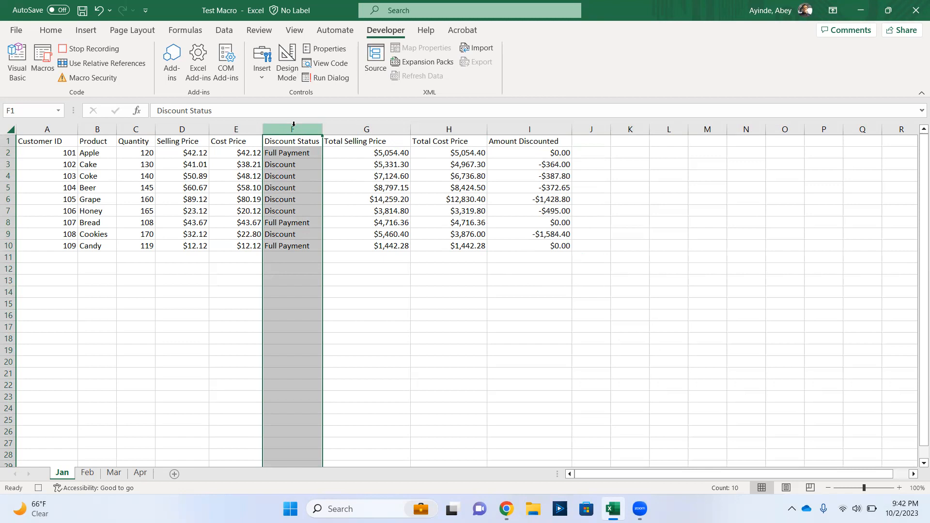
{"action": "key", "text": "ctrl+f"}
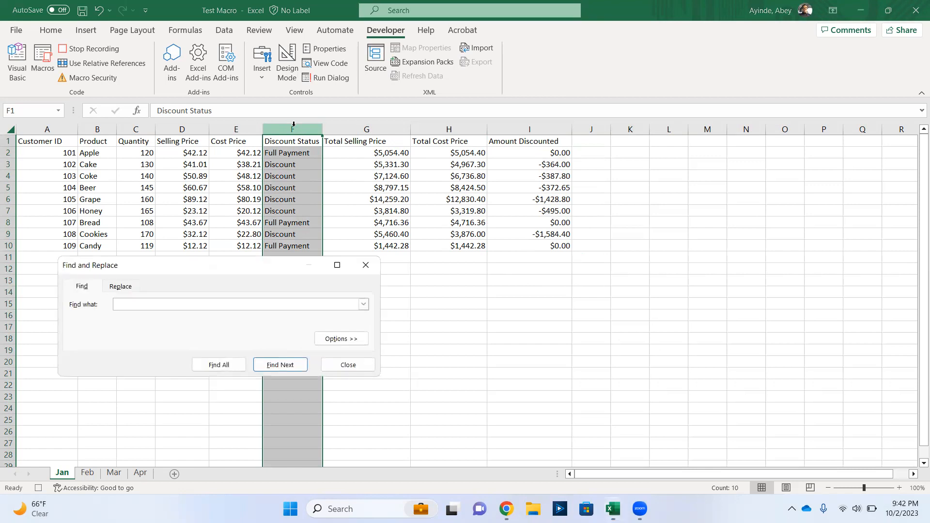
{"action": "left_click", "coordinate": [126, 285]}
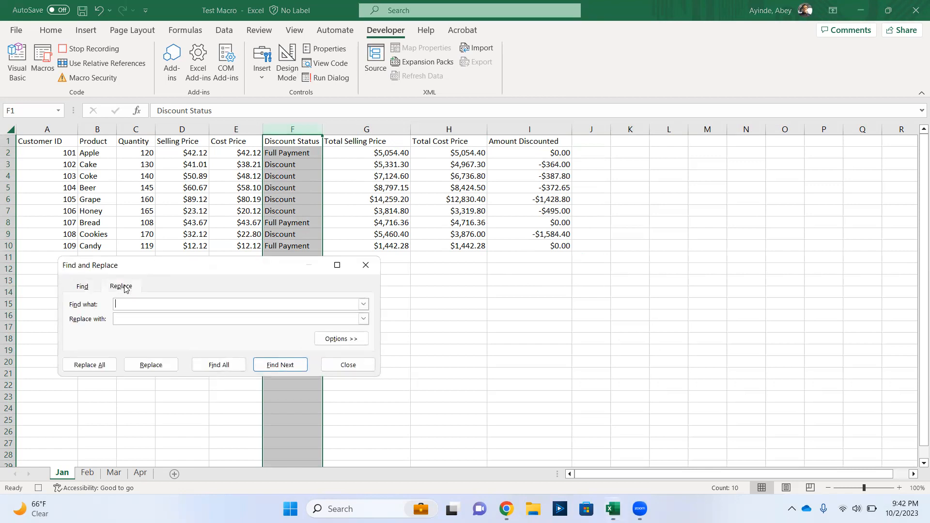
{"action": "type", "text": "Discoun"}
{"action": "type", "text": "t"}
{"action": "type", "text": "Discount "}
{"action": "type", "text": "Rec"}
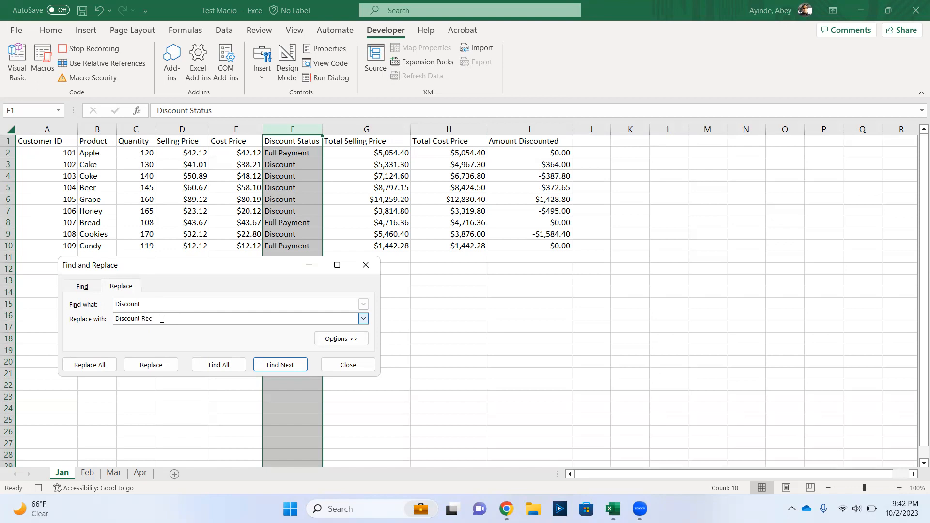
{"action": "type", "text": "eived"}
{"action": "left_click", "coordinate": [107, 370]}
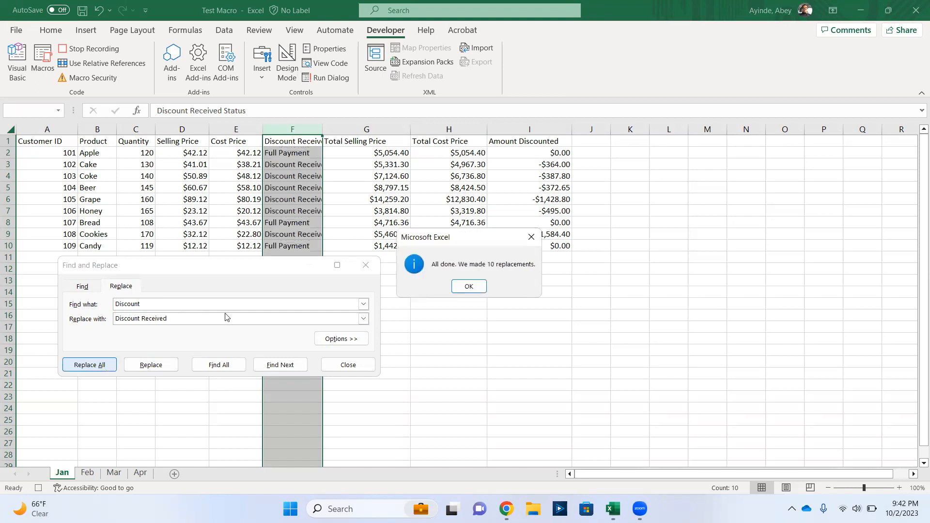
{"action": "left_click", "coordinate": [466, 289]}
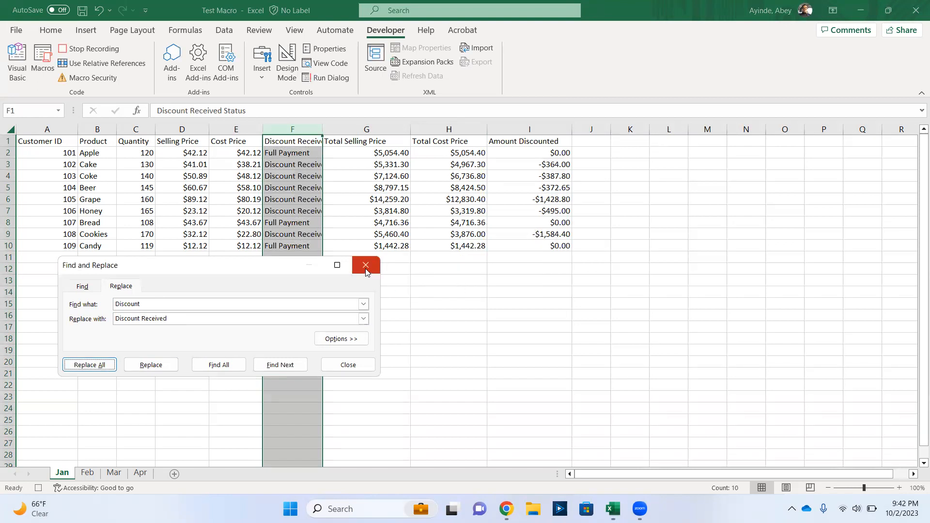
{"action": "left_click", "coordinate": [366, 269]}
{"action": "left_click", "coordinate": [395, 315]}
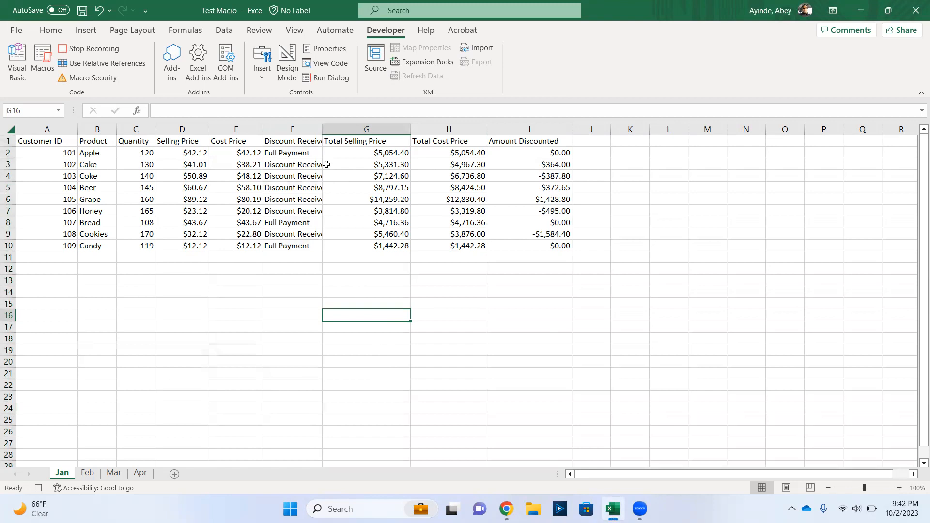
{"action": "left_click_drag", "start_coordinate": [322, 129], "coordinate": [372, 130]}
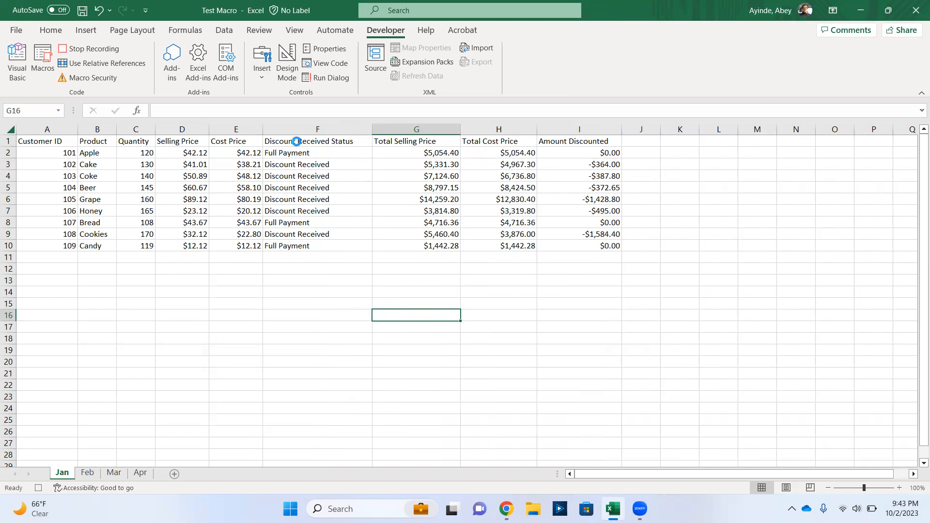
Step: Undo the widening of column F and the text replacement made in it
{"action": "key", "text": "ctrl+z"}
{"action": "key", "text": "ctrl+z"}
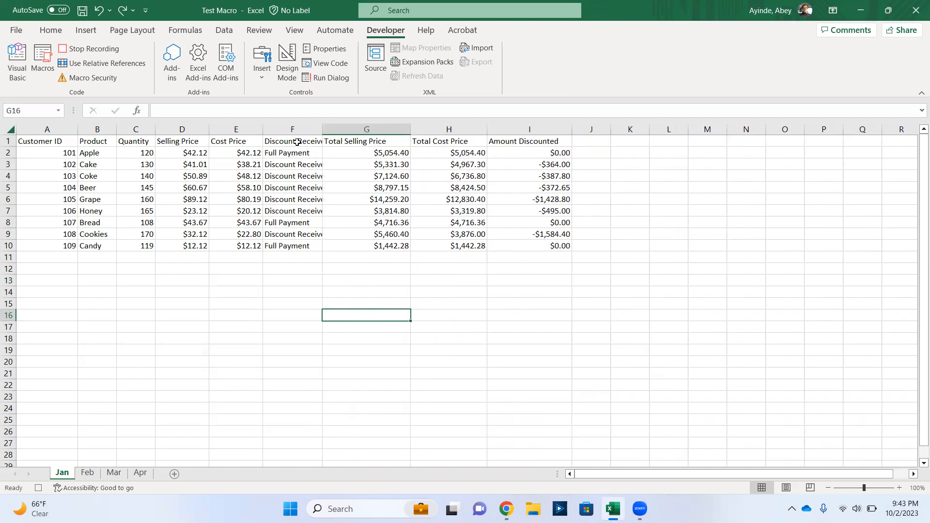
{"action": "key", "text": "ctrl+z"}
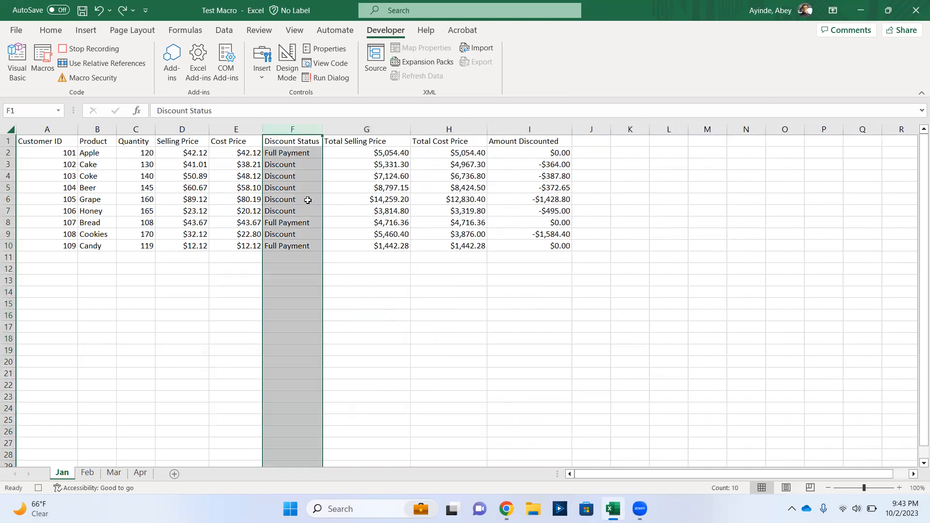
{"action": "left_click", "coordinate": [308, 200]}
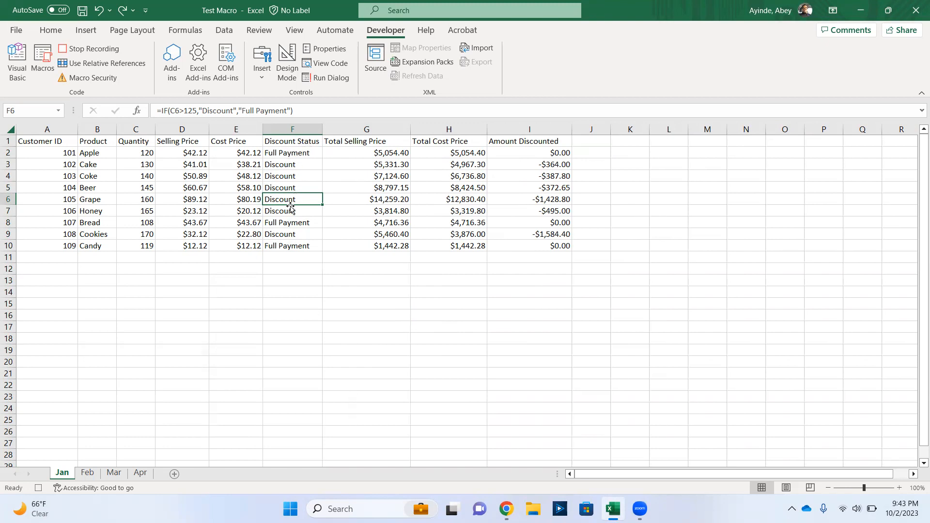
Step: Change the header in cell F1 to Payment Status
{"action": "left_click", "coordinate": [286, 141]}
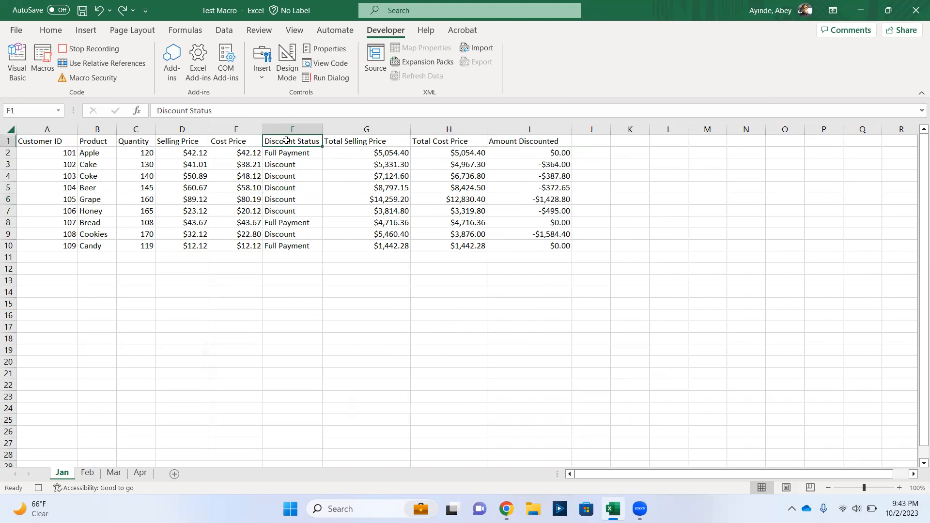
{"action": "type", "text": "Pay"}
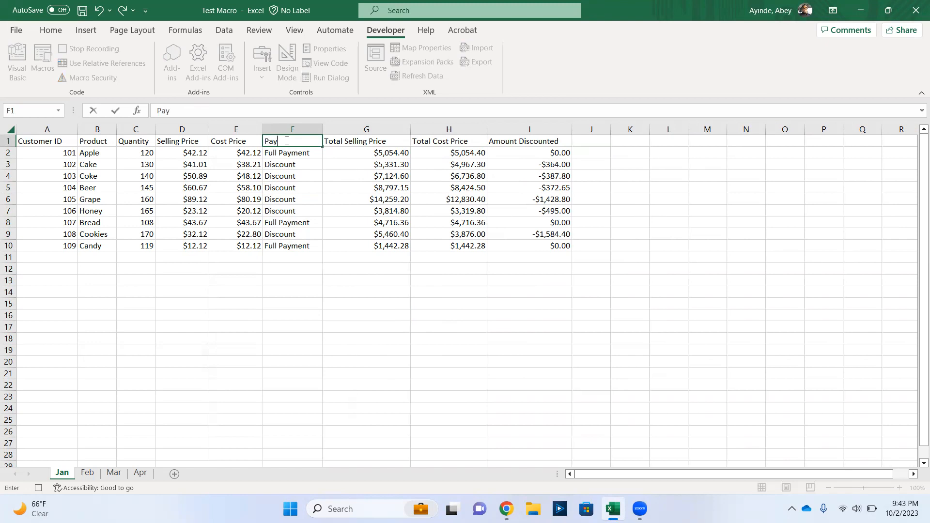
{"action": "type", "text": "ment Stat"}
{"action": "type", "text": "us"}
Step: Replace all occurrences of Discount in column F with Discount Received, and widen the column to fit the longer text
{"action": "left_click", "coordinate": [294, 129]}
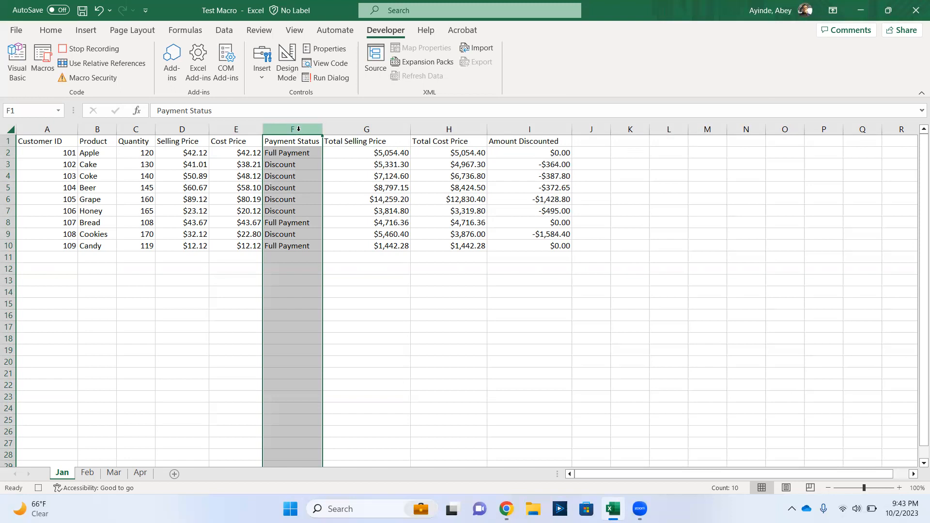
{"action": "key", "text": "ctrl+f"}
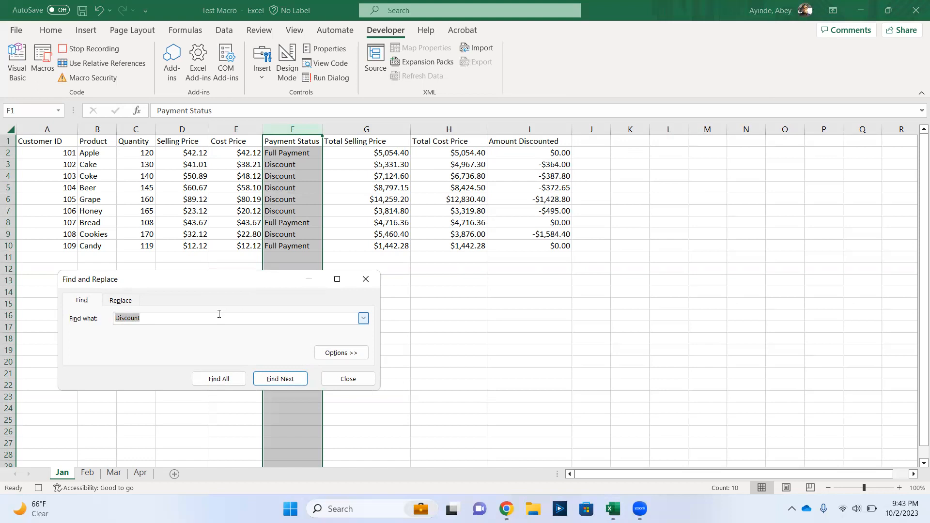
{"action": "left_click", "coordinate": [121, 300]}
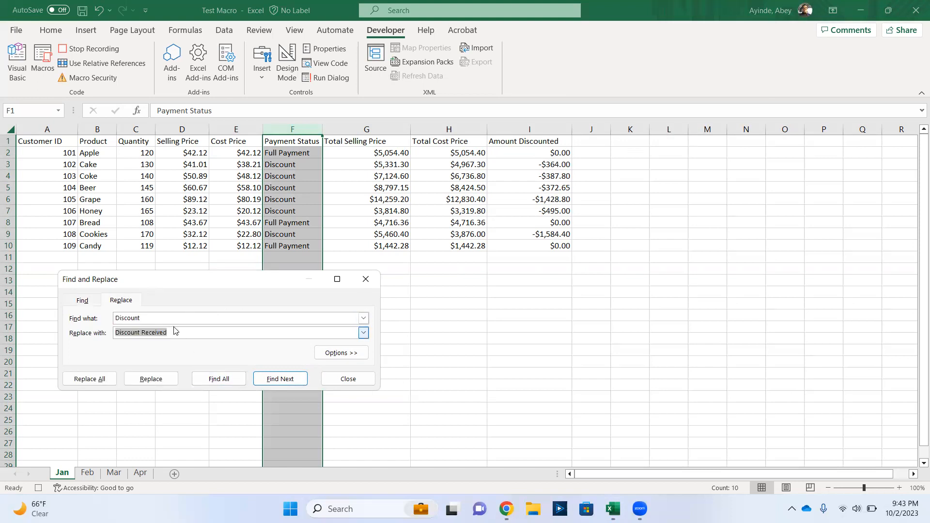
{"action": "left_click", "coordinate": [104, 380]}
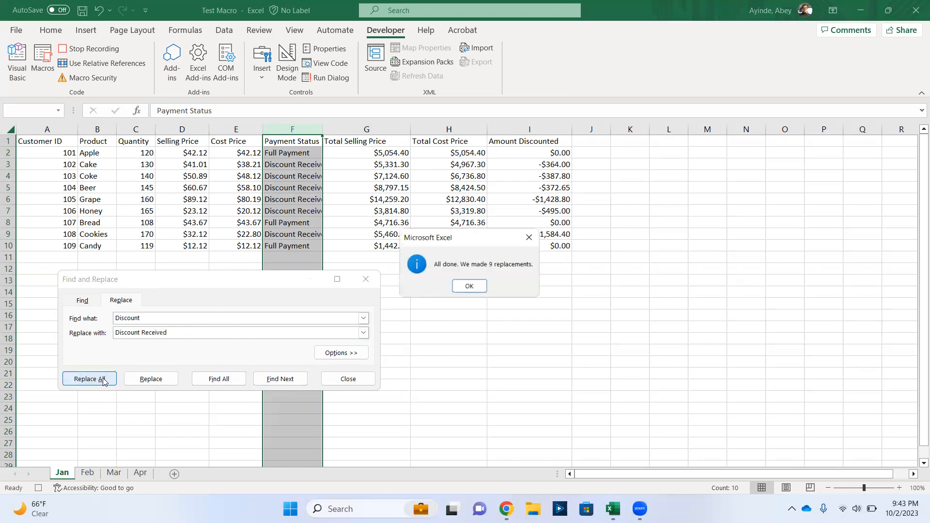
{"action": "left_click", "coordinate": [469, 287]}
{"action": "left_click", "coordinate": [444, 312]}
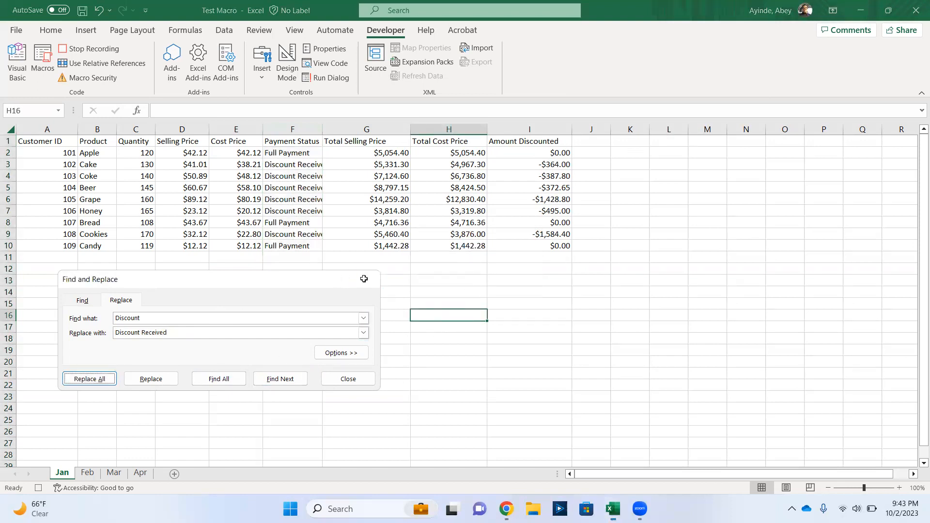
{"action": "left_click", "coordinate": [366, 279]}
{"action": "left_click_drag", "start_coordinate": [320, 128], "coordinate": [363, 125]}
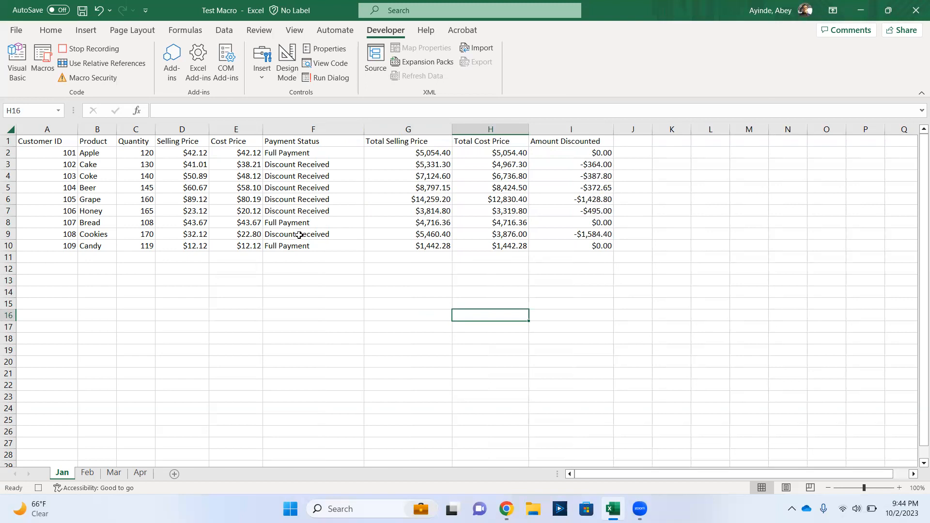
Step: Highlight the cells in column F that contain Discount Received with Yellow Fill with Dark Yellow Text using conditional formatting
{"action": "left_click", "coordinate": [302, 129]}
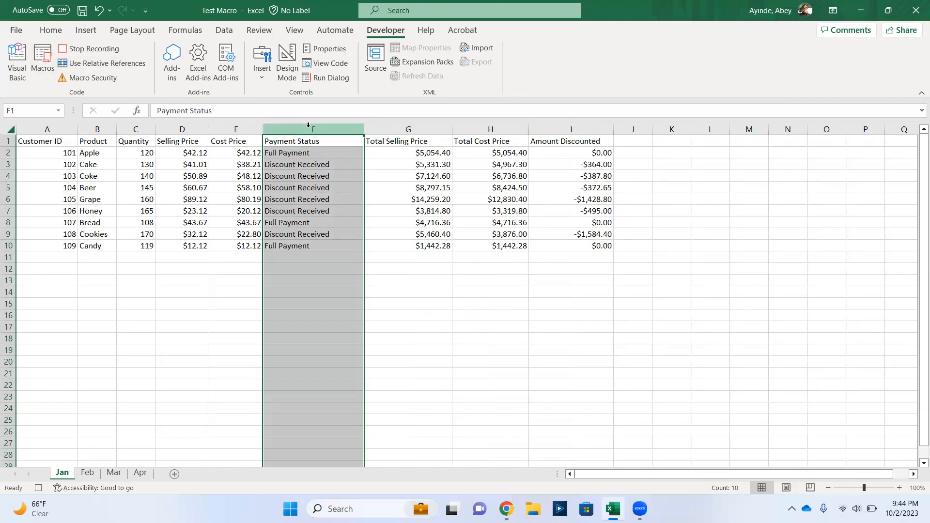
{"action": "left_click", "coordinate": [51, 30]}
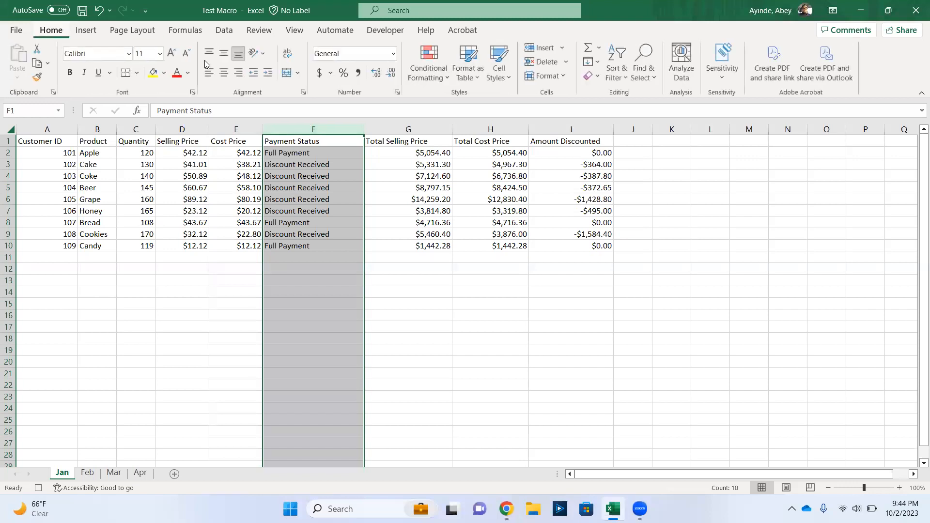
{"action": "left_click", "coordinate": [423, 79]}
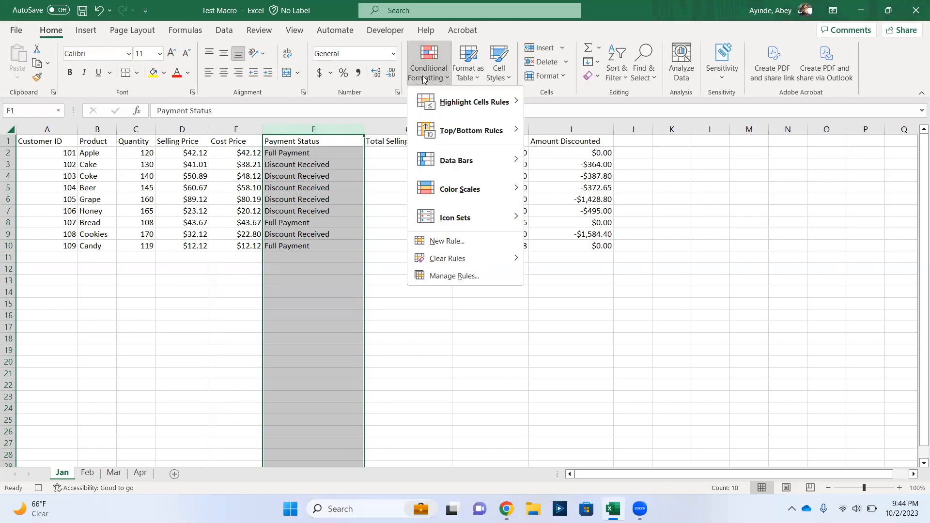
{"action": "mouse_move", "coordinate": [458, 104]}
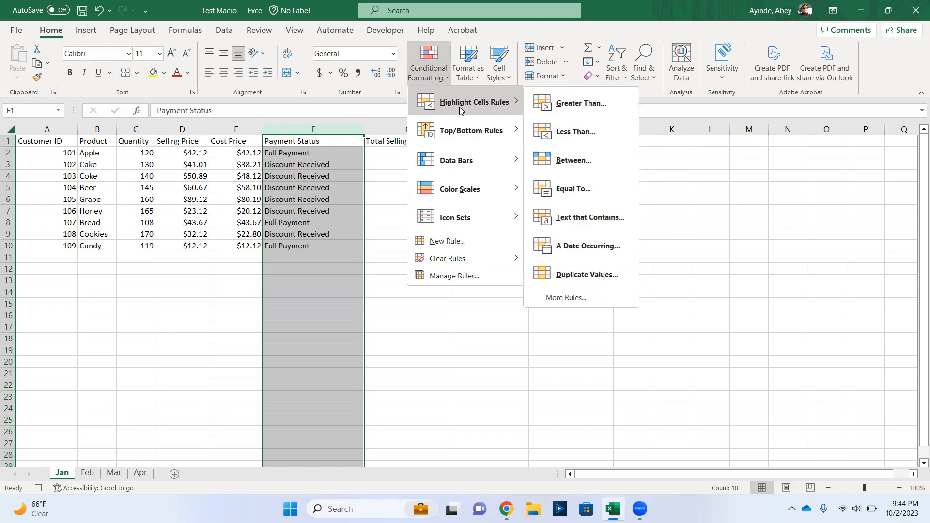
{"action": "left_click", "coordinate": [580, 219]}
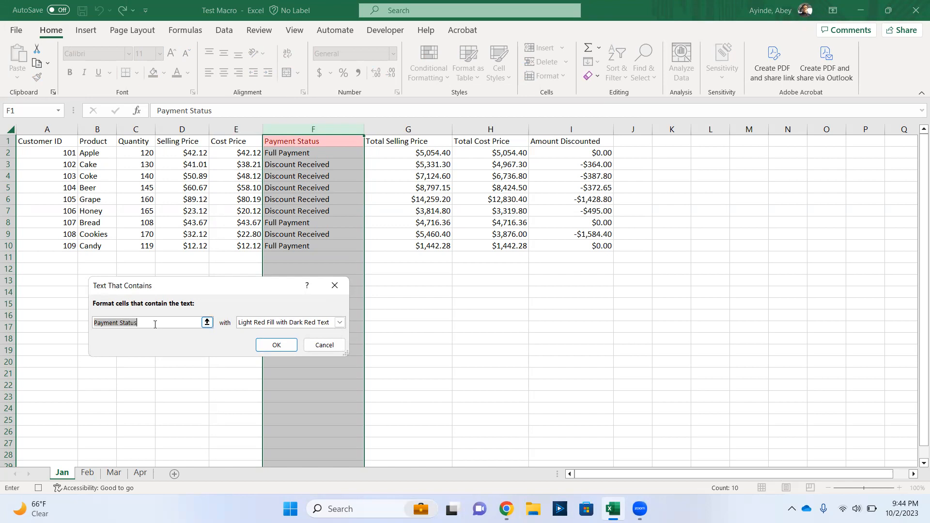
{"action": "type", "text": "Discoun"}
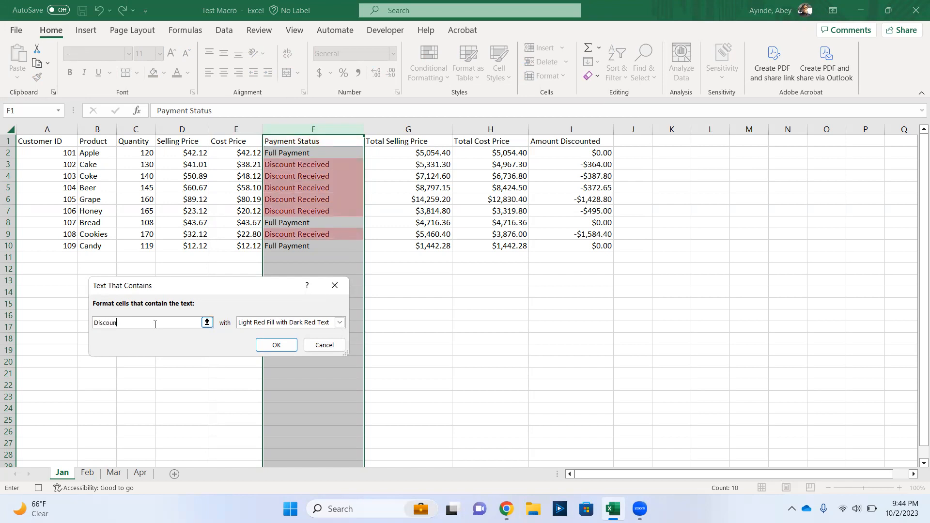
{"action": "type", "text": "t Received"}
{"action": "left_click", "coordinate": [339, 322]}
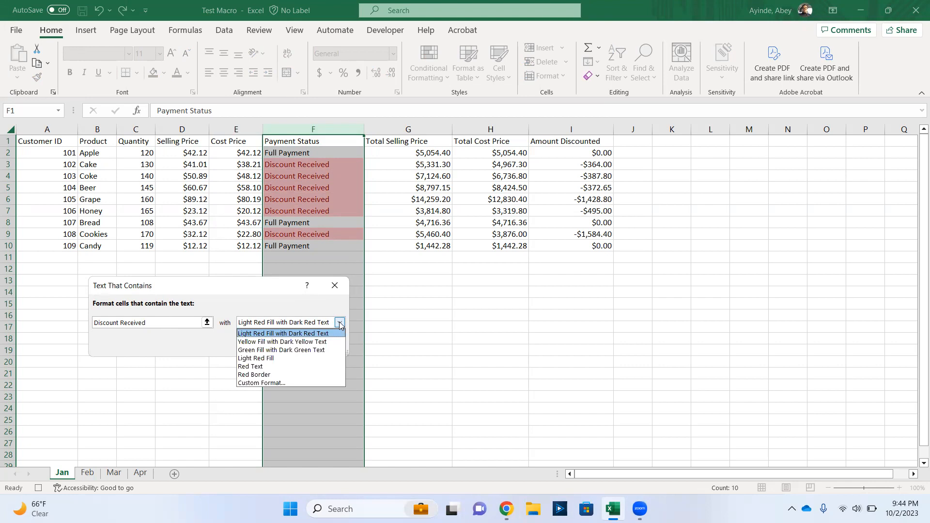
{"action": "left_click", "coordinate": [322, 342]}
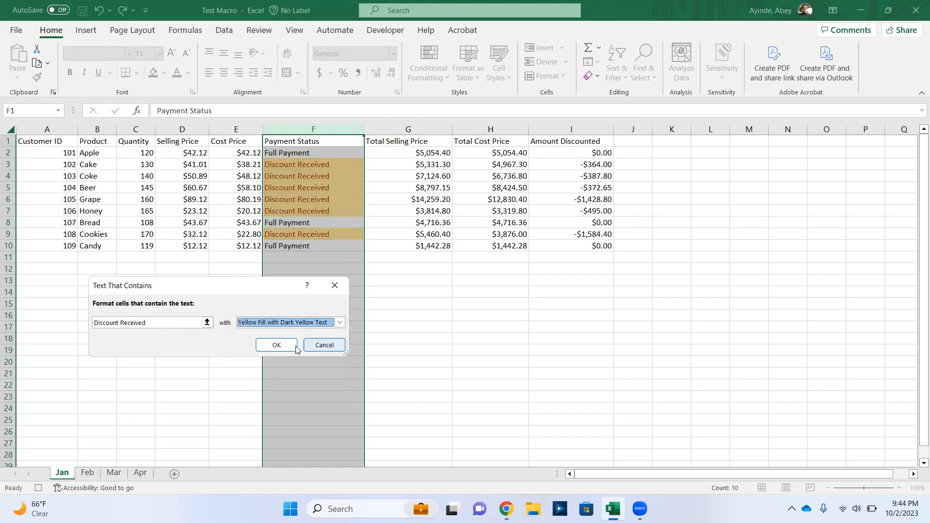
{"action": "left_click", "coordinate": [277, 345]}
{"action": "left_click", "coordinate": [436, 300]}
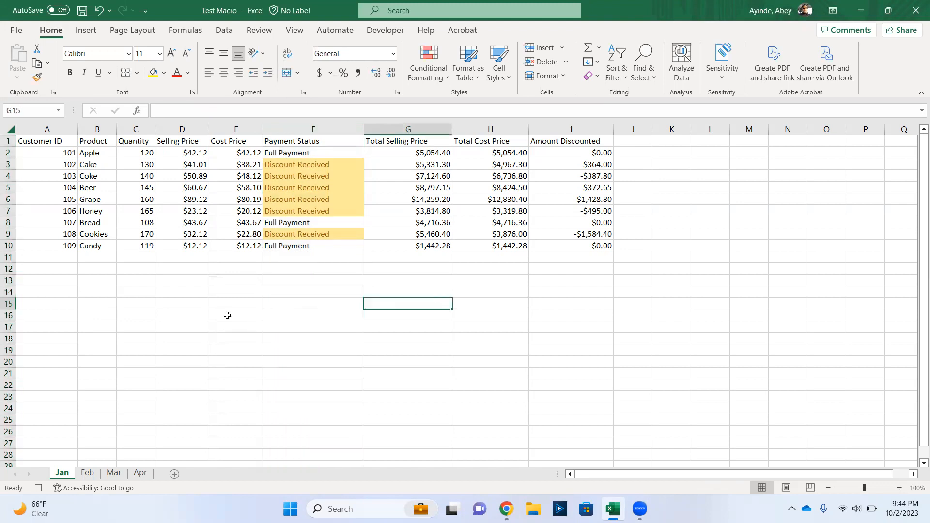
Step: Format the header row 1 as bold Times New Roman at size 12
{"action": "left_click", "coordinate": [385, 31]}
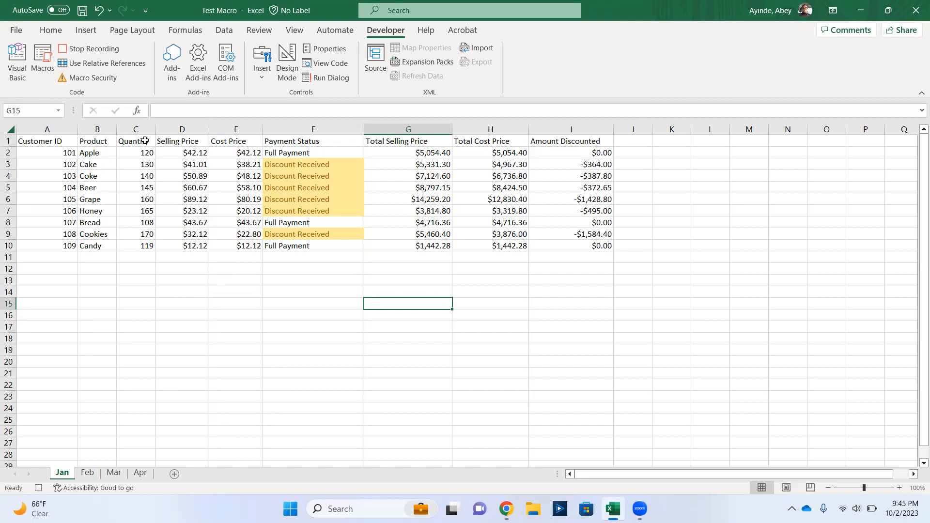
{"action": "left_click", "coordinate": [7, 142]}
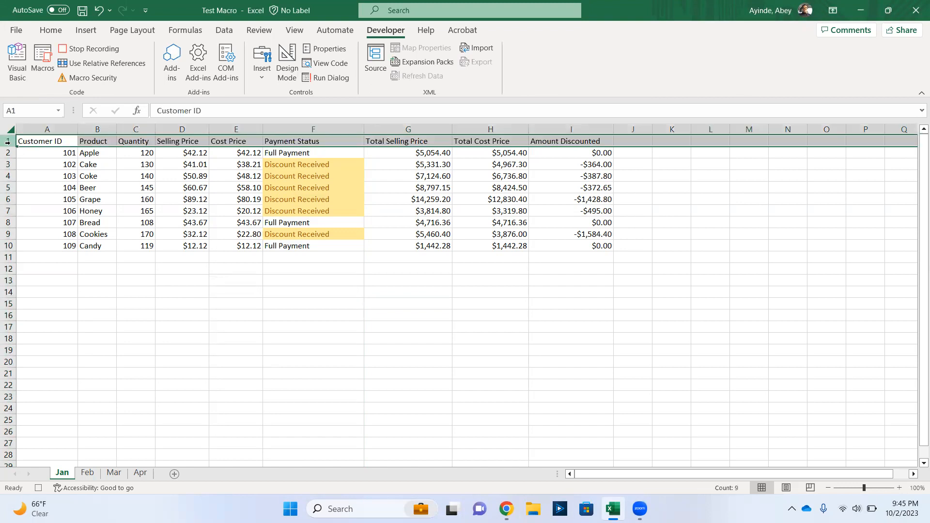
{"action": "left_click", "coordinate": [62, 33]}
{"action": "left_click", "coordinate": [70, 72]}
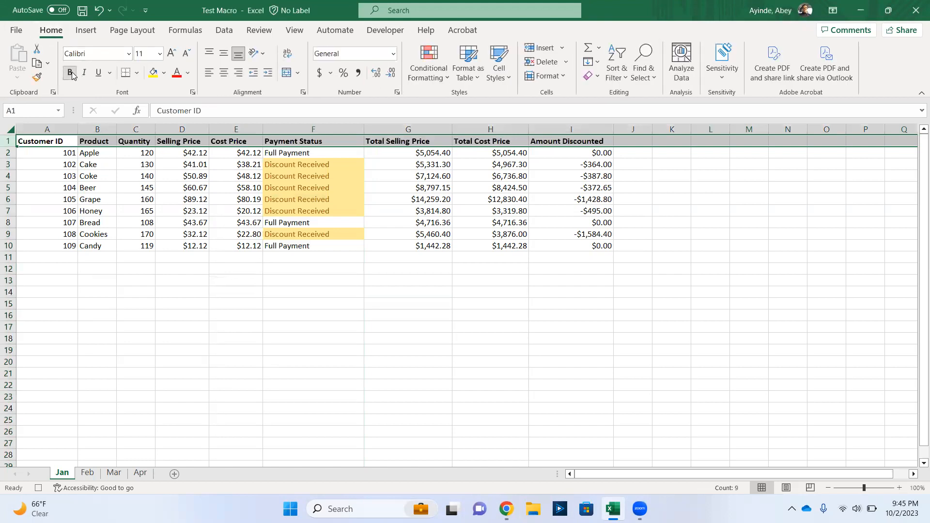
{"action": "left_click", "coordinate": [129, 54]}
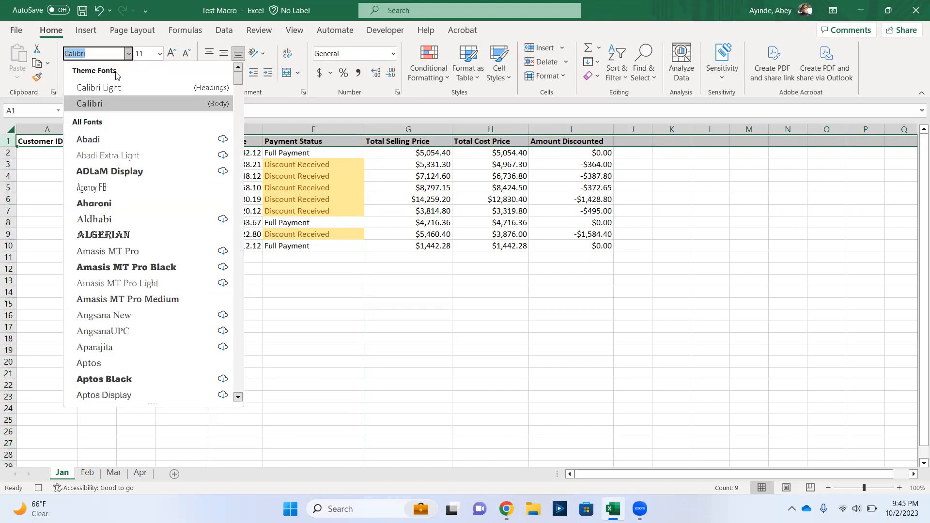
{"action": "type", "text": "Times New Roman"}
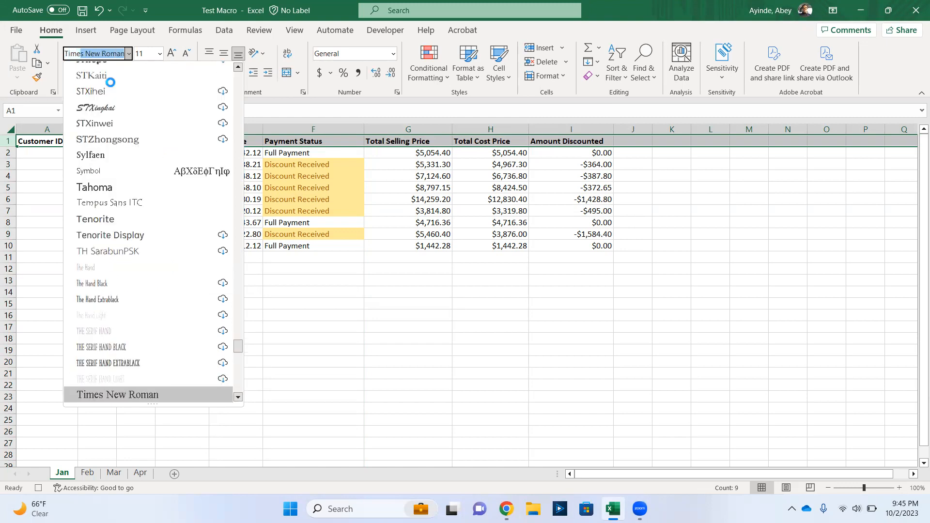
{"action": "key", "text": "Return"}
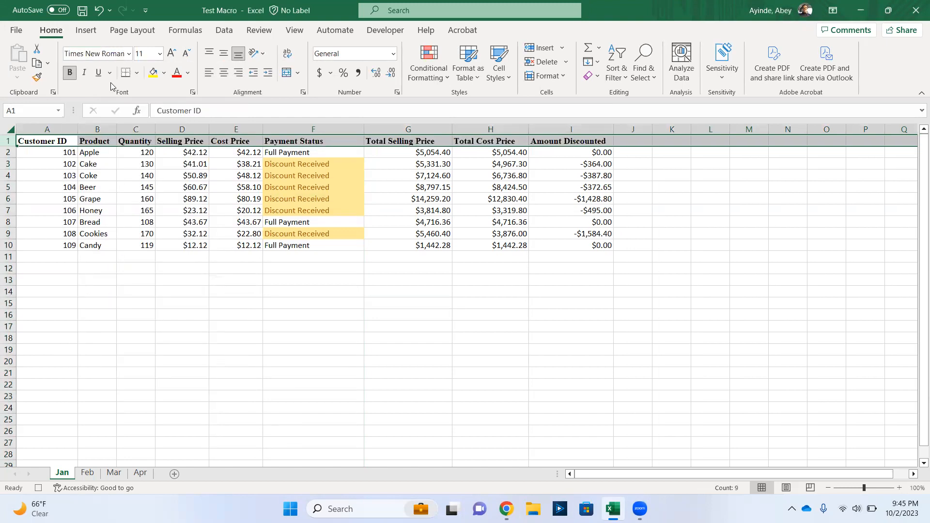
{"action": "left_click", "coordinate": [159, 54]}
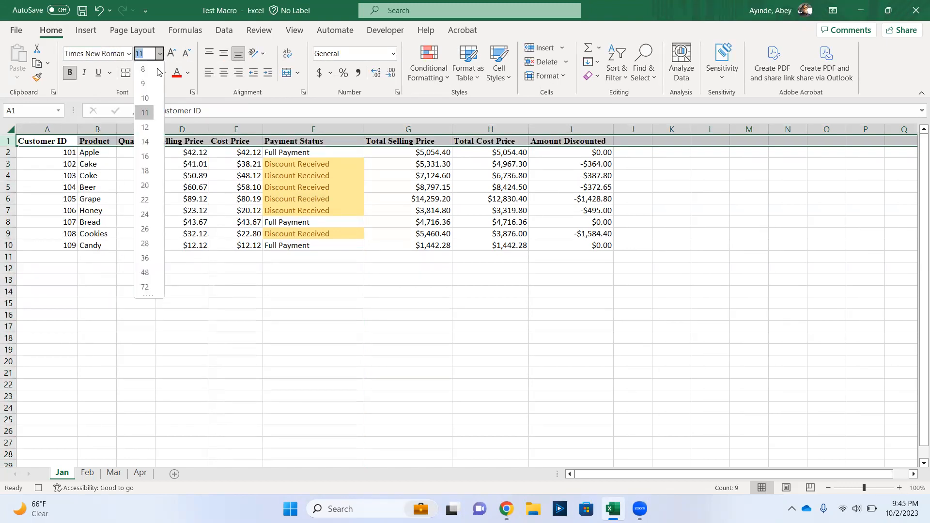
{"action": "left_click", "coordinate": [144, 129]}
{"action": "left_click", "coordinate": [289, 307]}
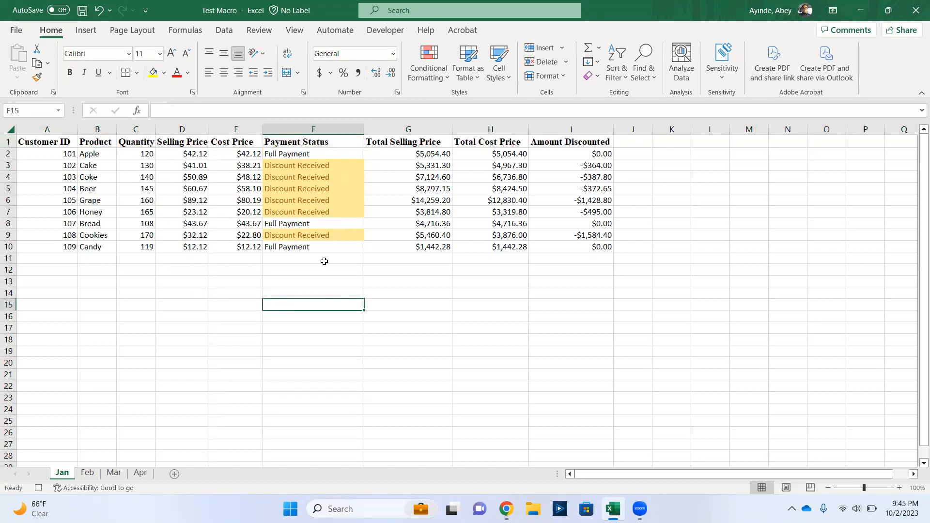
Step: Stop recording the macro and open the Monthly_Report macro's code for editing
{"action": "left_click", "coordinate": [383, 30]}
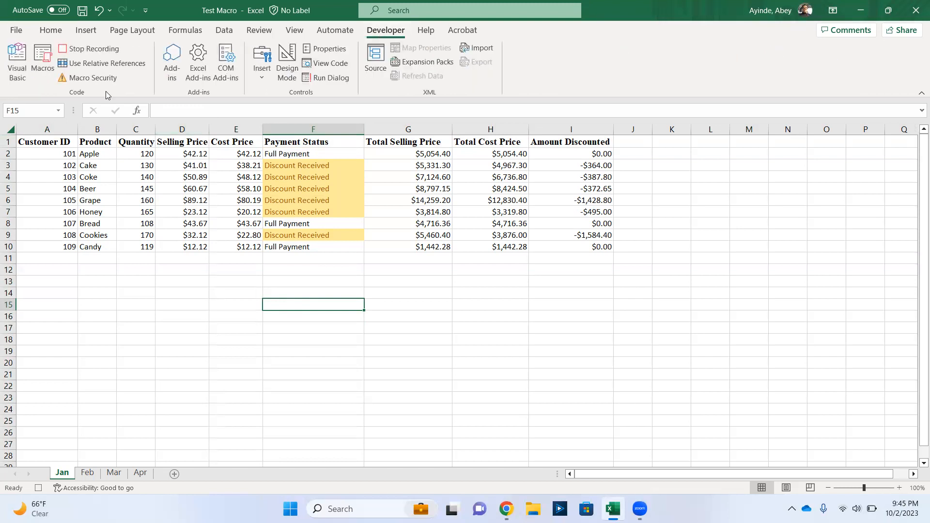
{"action": "left_click", "coordinate": [92, 49]}
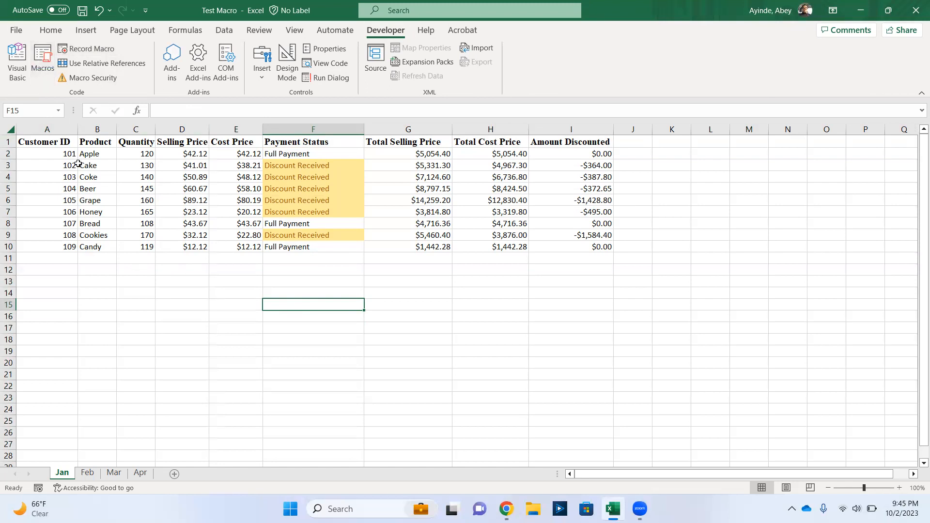
{"action": "left_click", "coordinate": [38, 60]}
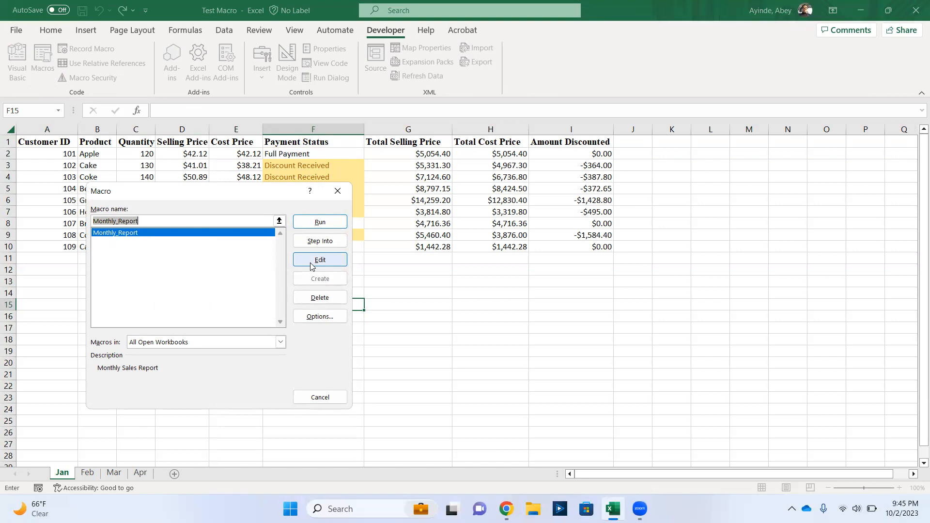
{"action": "left_click", "coordinate": [311, 264]}
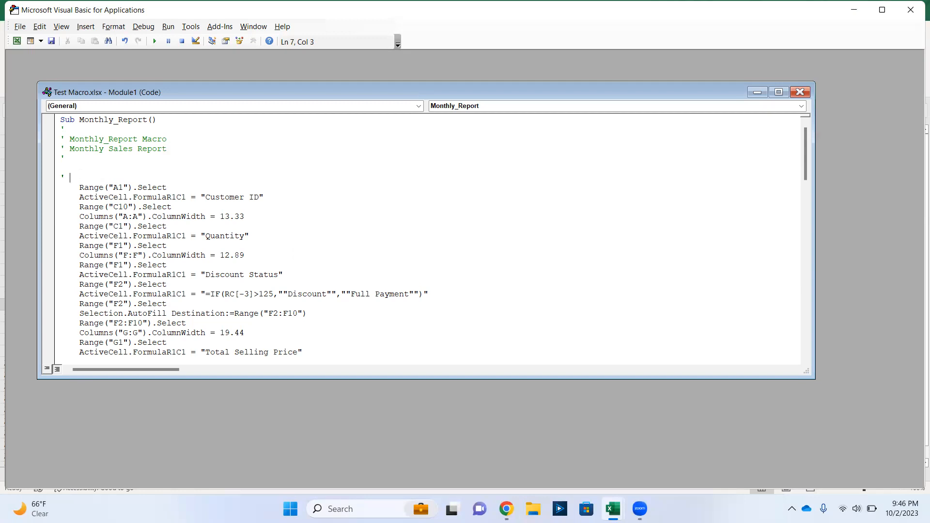
Step: Add the comment 'Cust ID was renamed. above the line selecting range A1 in the Monthly_Report code
{"action": "scroll", "coordinate": [162, 255], "scroll_direction": "down", "scroll_amount": 10}
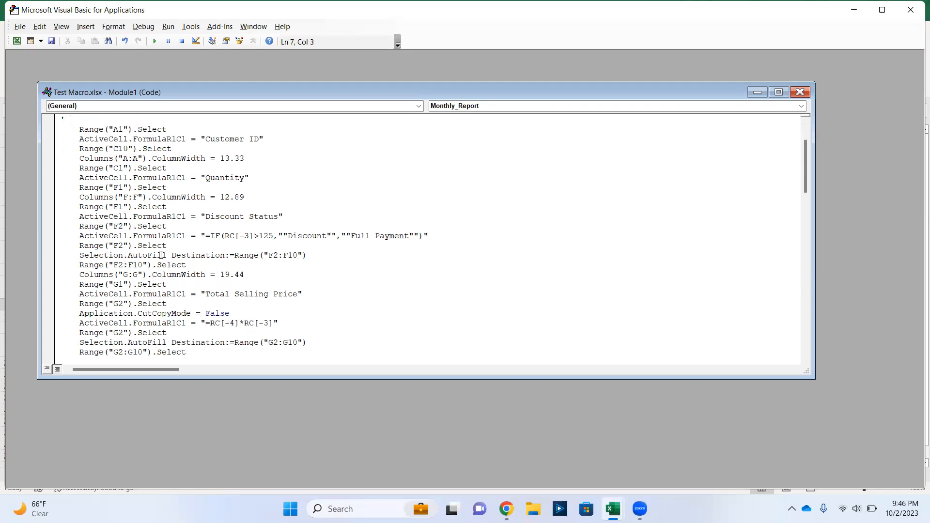
{"action": "scroll", "coordinate": [162, 255], "scroll_direction": "down", "scroll_amount": 2}
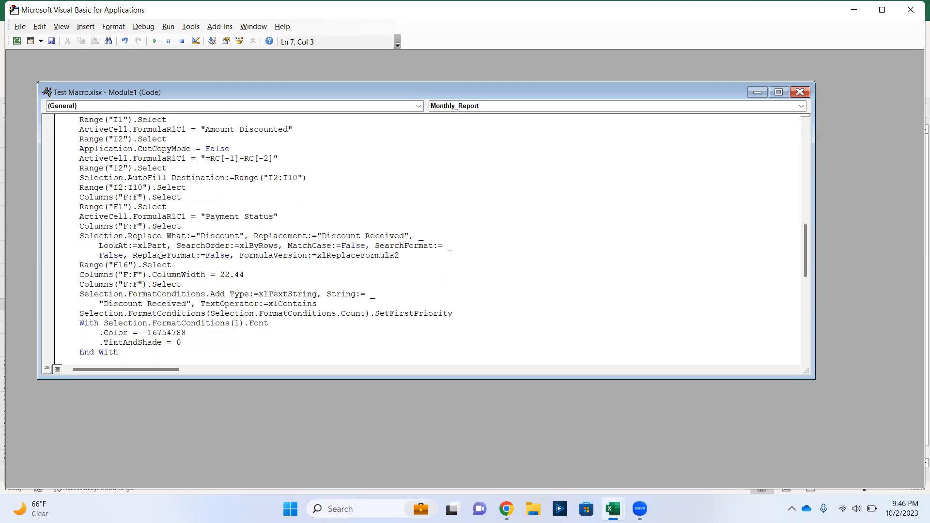
{"action": "scroll", "coordinate": [162, 255], "scroll_direction": "down", "scroll_amount": 5}
{"action": "scroll", "coordinate": [161, 254], "scroll_direction": "up", "scroll_amount": 17}
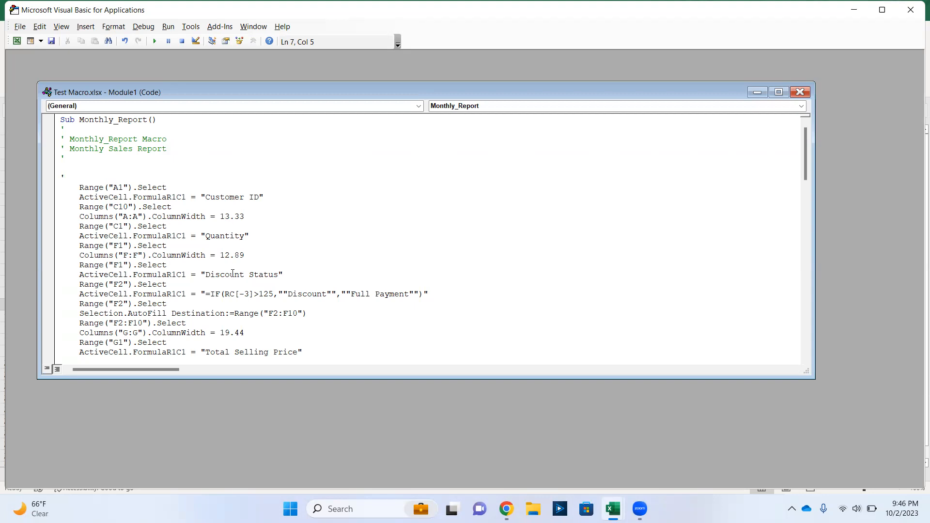
{"action": "scroll", "coordinate": [232, 274], "scroll_direction": "down", "scroll_amount": 1}
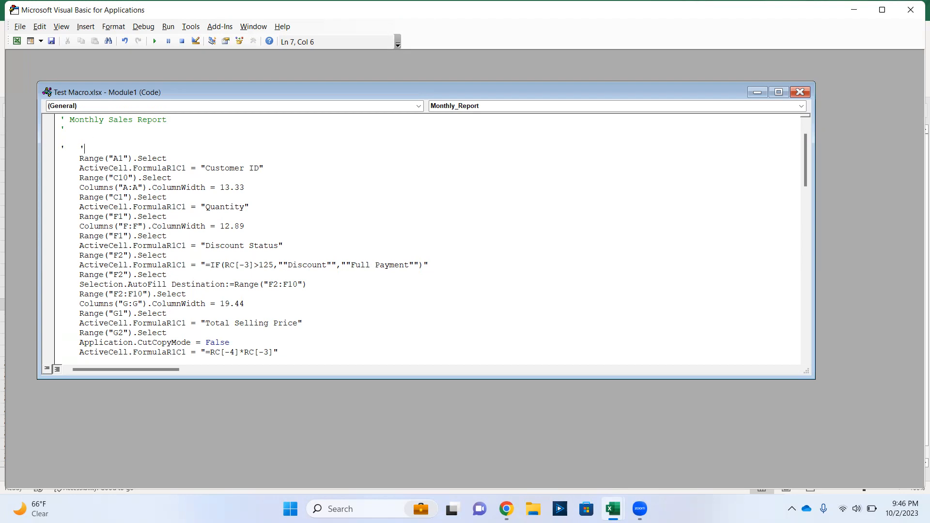
{"action": "type", "text": "C"}
{"action": "type", "text": "ust"}
{"action": "type", "text": "omer"}
{"action": "key", "text": "BackSpace"}
{"action": "key", "text": "BackSpace"}
{"action": "key", "text": "BackSpace"}
{"action": "key", "text": "BackSpace"}
{"action": "key", "text": "BackSpace"}
{"action": "type", "text": "ID was renamed."}
{"action": "left_click", "coordinate": [235, 157]}
Step: Insert the comment 'IF statement when Quantity is greater than 125. on a new line above the IF formula
{"action": "left_click", "coordinate": [79, 265]}
{"action": "key", "text": "Return"}
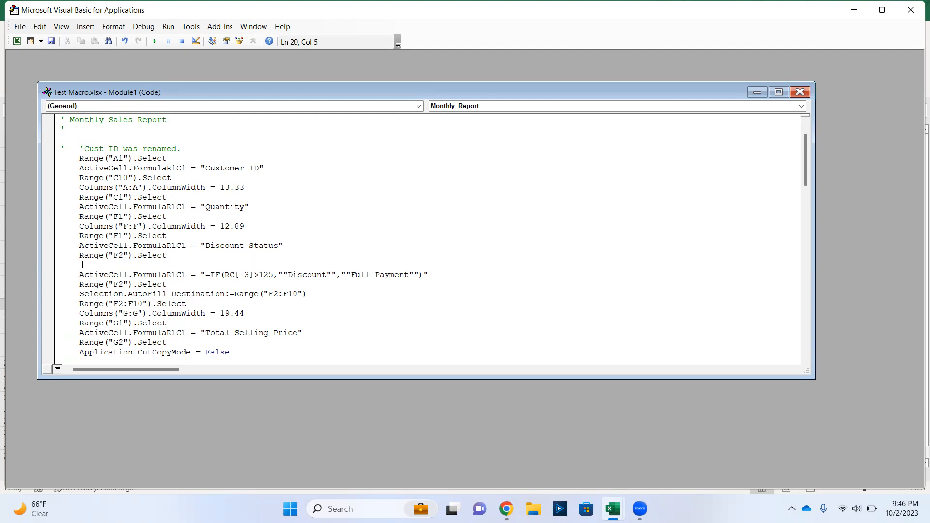
{"action": "type", "text": "'IF statement when Quantity is great"}
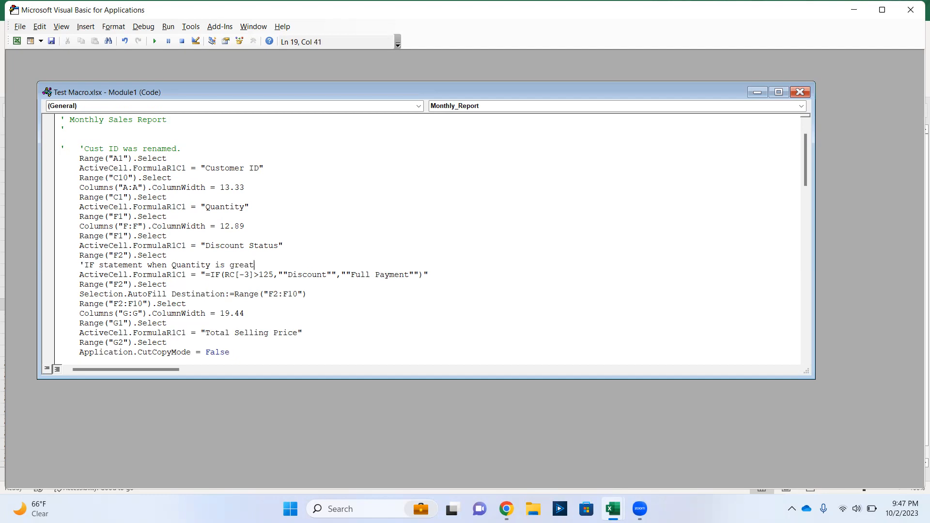
{"action": "type", "text": "er than 125."}
{"action": "key", "text": "Up"}
Step: Review the rest of the Monthly_Report code, including the conditional formatting and header font settings
{"action": "scroll", "coordinate": [404, 315], "scroll_direction": "down", "scroll_amount": 6}
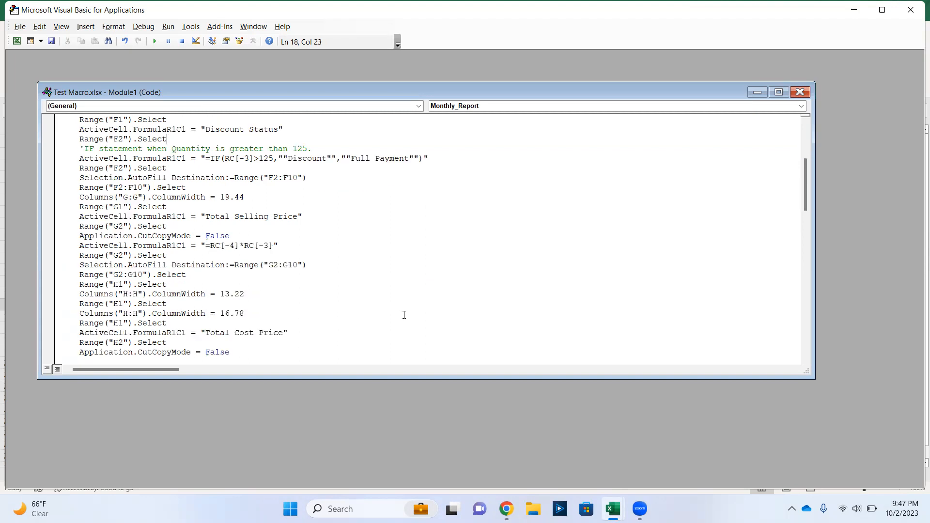
{"action": "scroll", "coordinate": [404, 315], "scroll_direction": "down", "scroll_amount": 15}
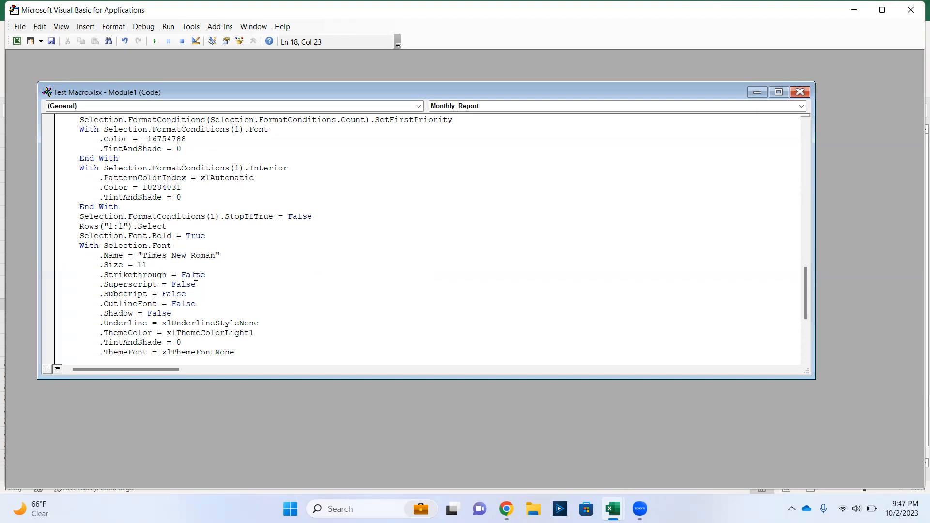
{"action": "scroll", "coordinate": [195, 281], "scroll_direction": "down", "scroll_amount": 1}
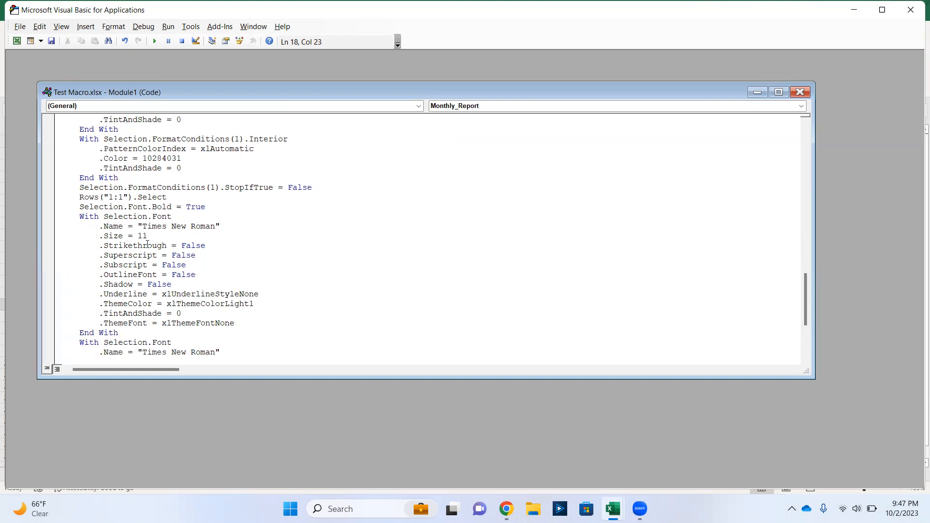
{"action": "scroll", "coordinate": [172, 321], "scroll_direction": "down", "scroll_amount": 2}
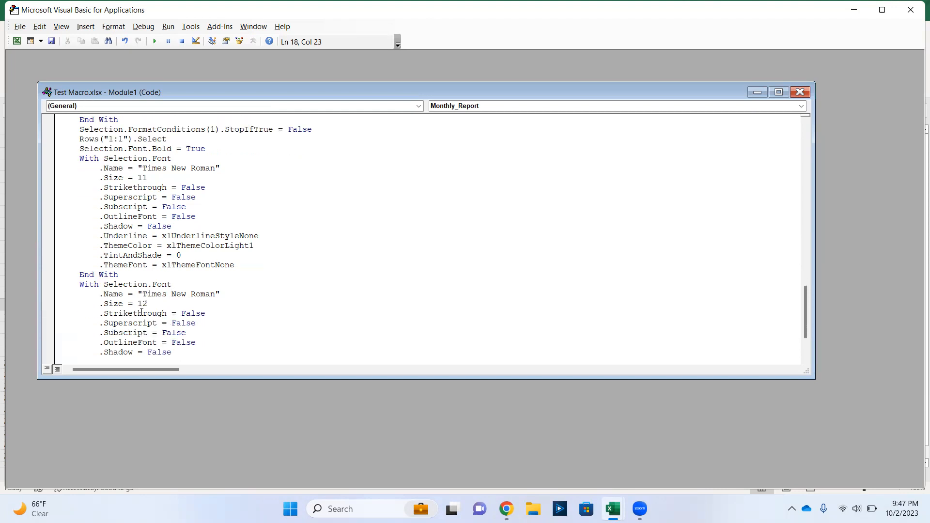
{"action": "scroll", "coordinate": [158, 321], "scroll_direction": "down", "scroll_amount": 2}
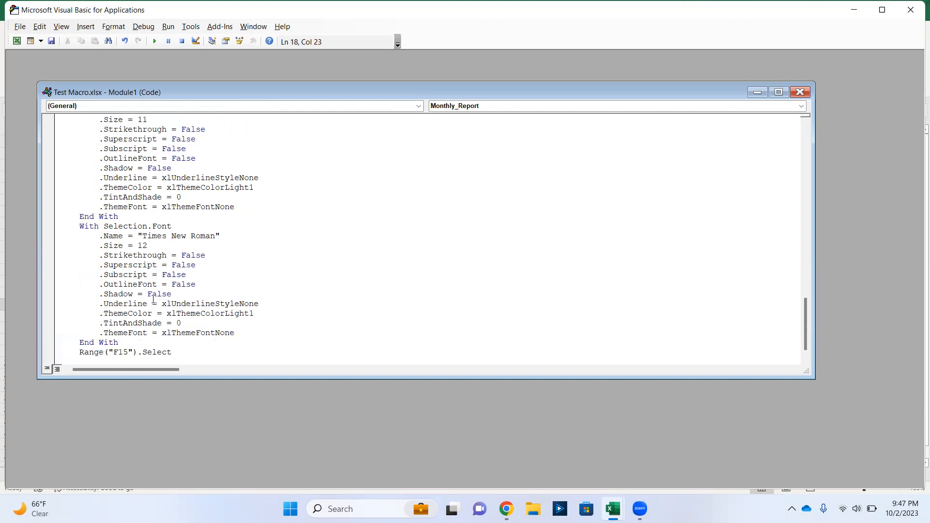
{"action": "scroll", "coordinate": [152, 294], "scroll_direction": "down", "scroll_amount": 1}
{"action": "scroll", "coordinate": [152, 294], "scroll_direction": "up", "scroll_amount": 20}
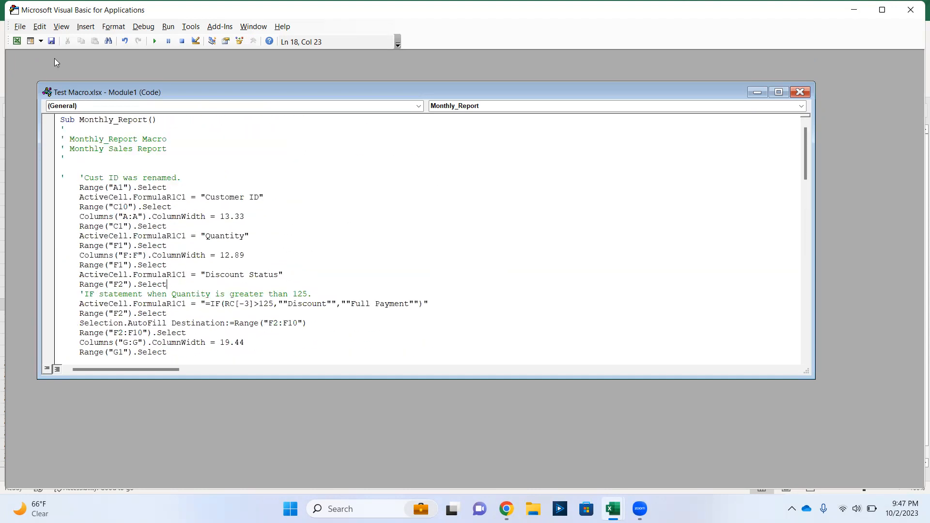
Step: Save the workbook with its macro in the Documents folder as an Excel Macro-Enabled Workbook named Test Macro
{"action": "left_click", "coordinate": [20, 27]}
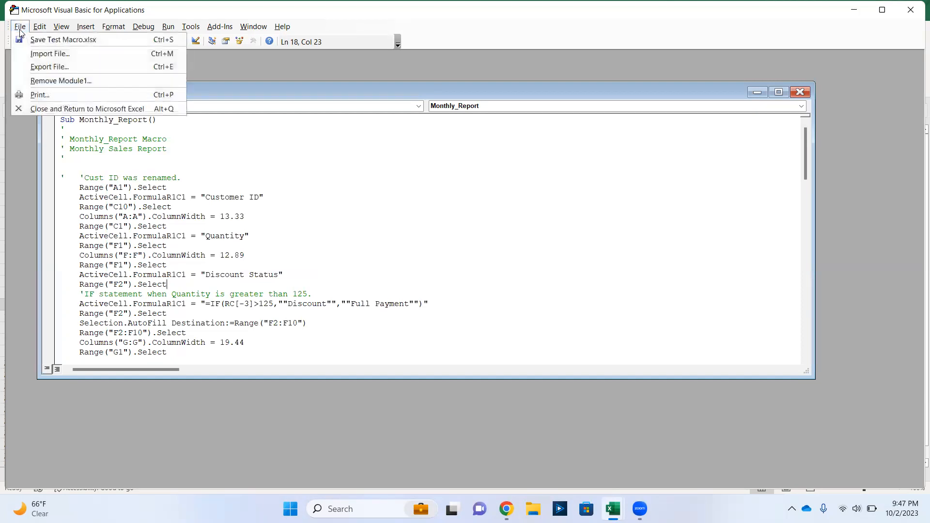
{"action": "mouse_move", "coordinate": [41, 29]}
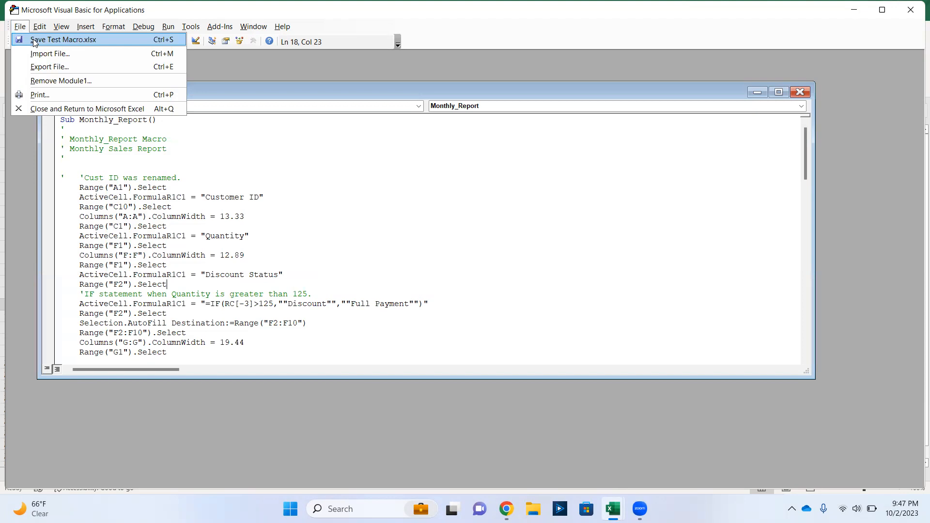
{"action": "left_click", "coordinate": [34, 41]}
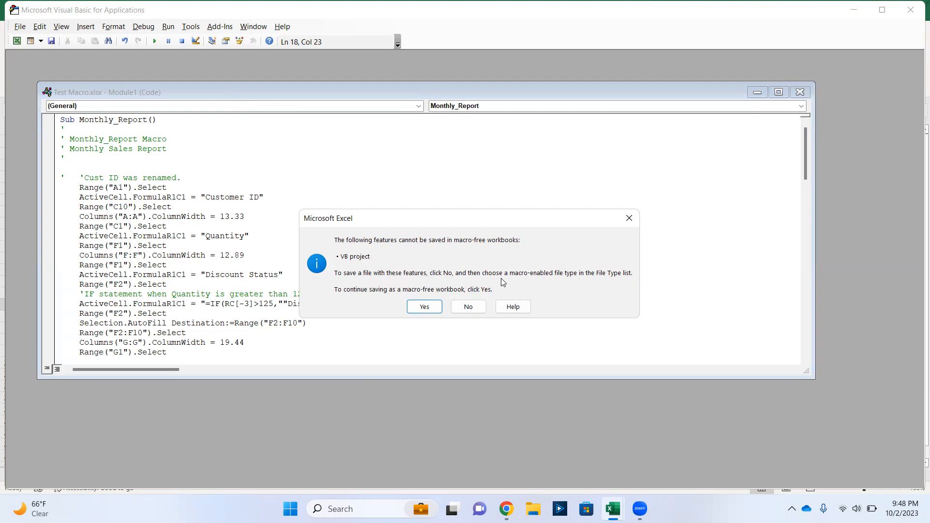
{"action": "left_click", "coordinate": [468, 306]}
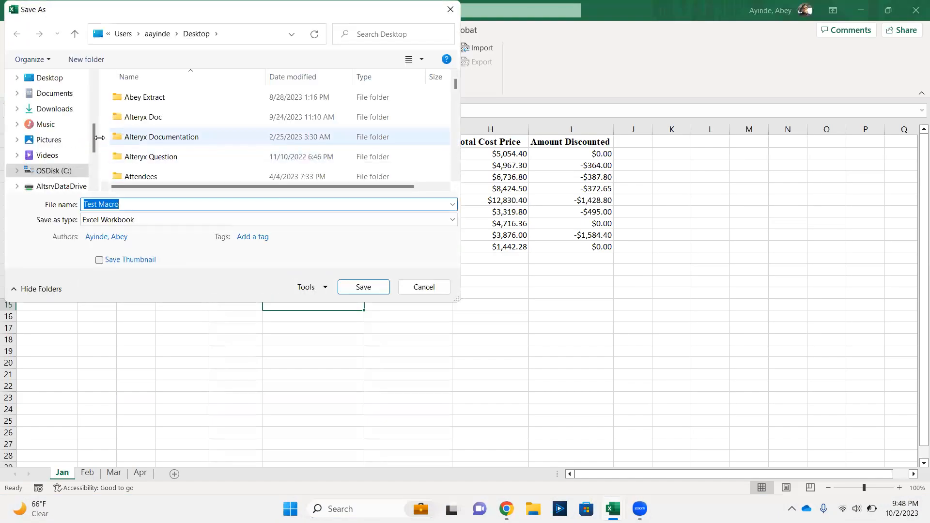
{"action": "left_click", "coordinate": [60, 97]}
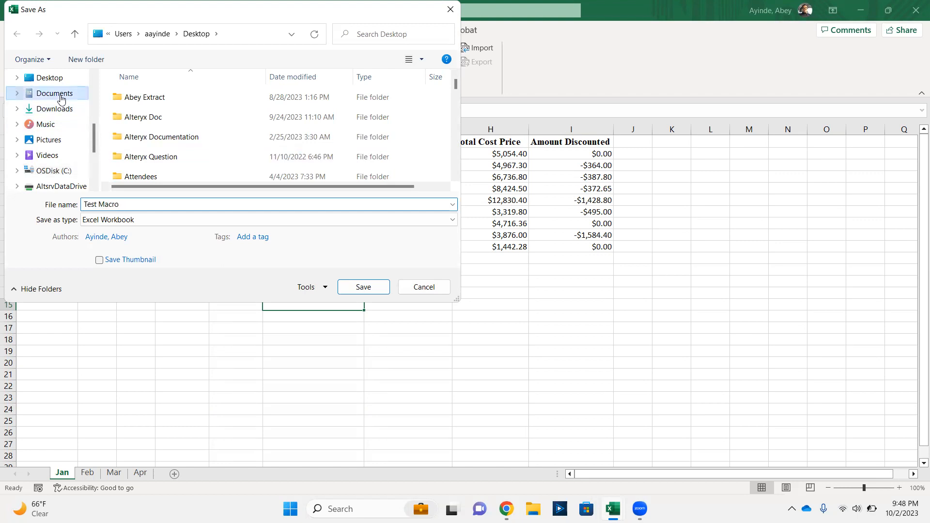
{"action": "left_click", "coordinate": [449, 220]}
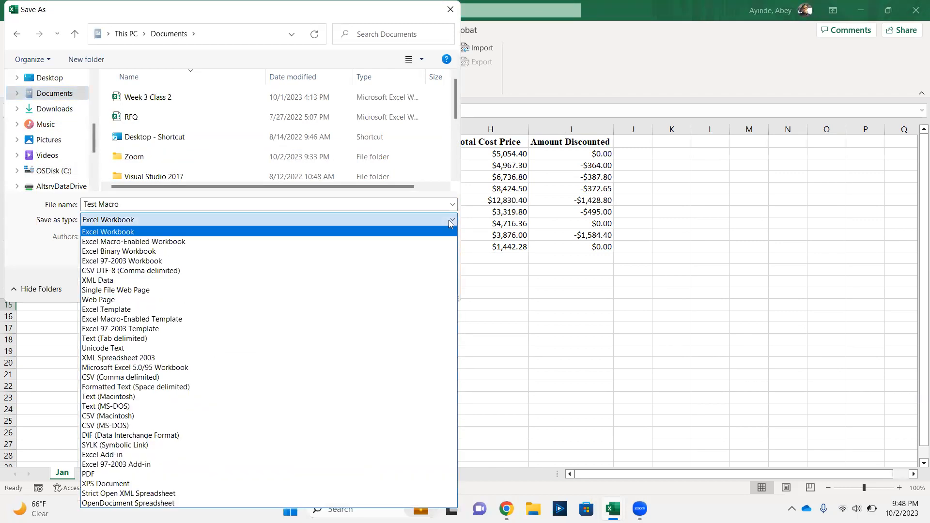
{"action": "left_click", "coordinate": [164, 241]}
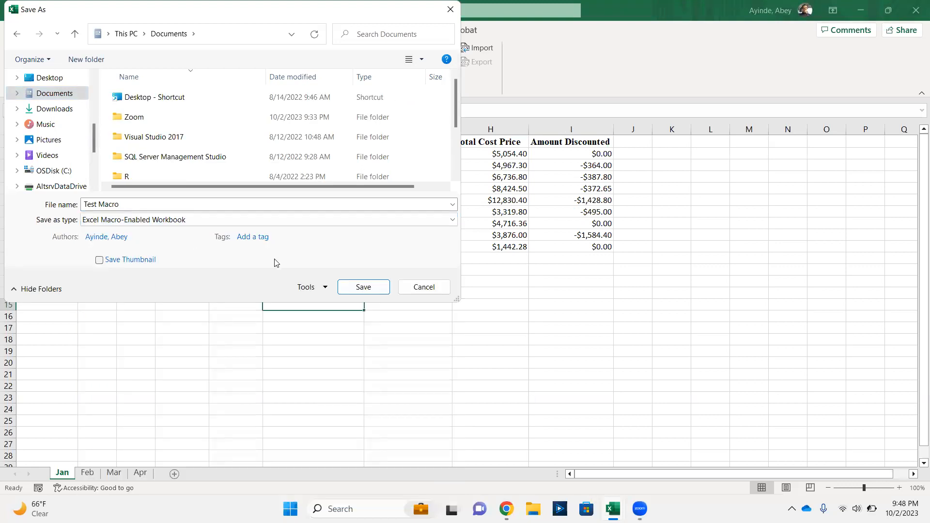
{"action": "left_click", "coordinate": [362, 287]}
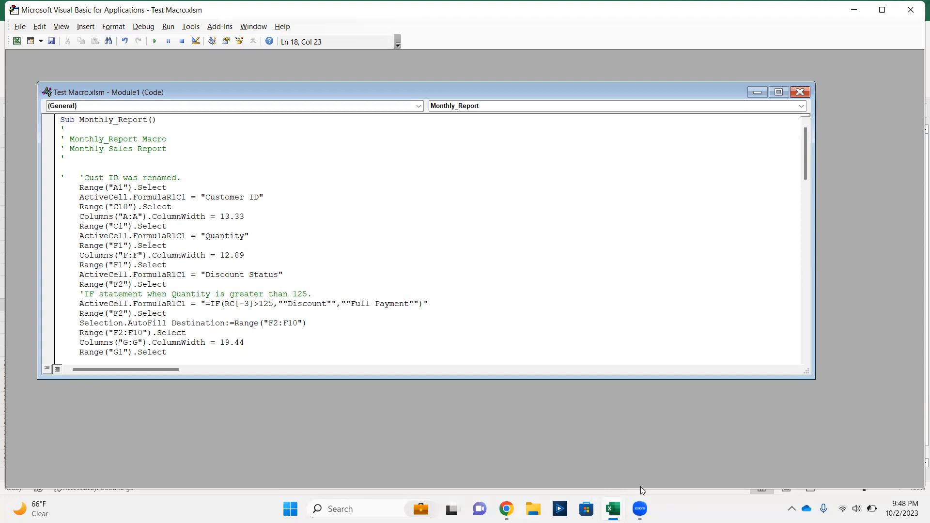
Step: Return to the Test Macro workbook and run the Monthly_Report macro on the Feb sheet
{"action": "left_click", "coordinate": [613, 509]}
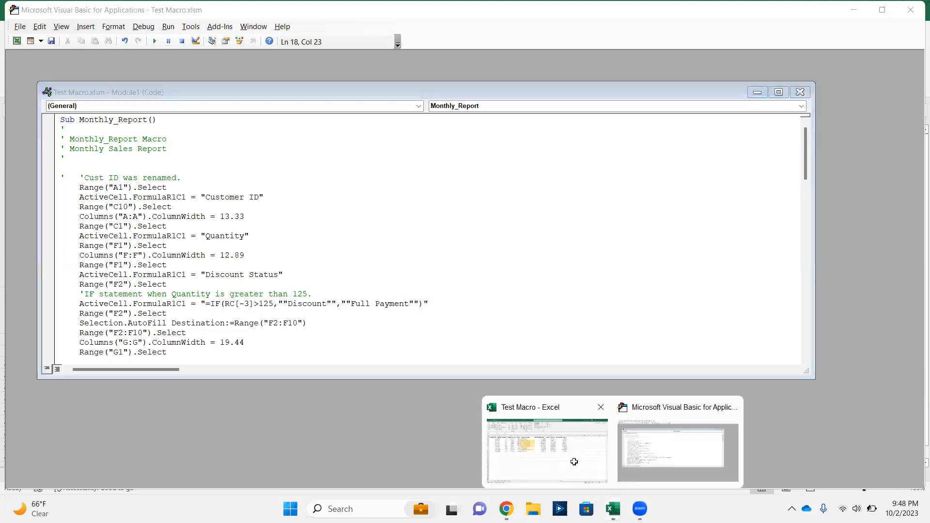
{"action": "left_click", "coordinate": [574, 459]}
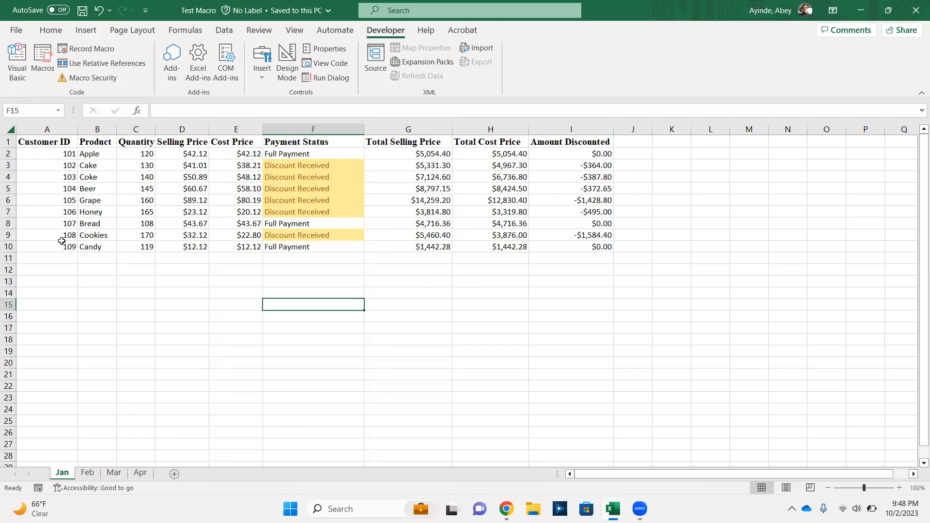
{"action": "left_click", "coordinate": [88, 473]}
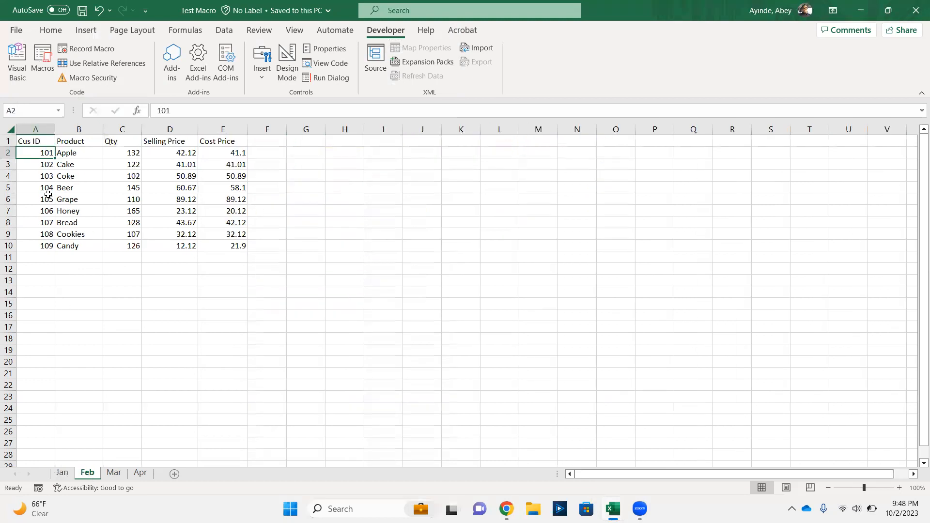
{"action": "left_click", "coordinate": [38, 70]}
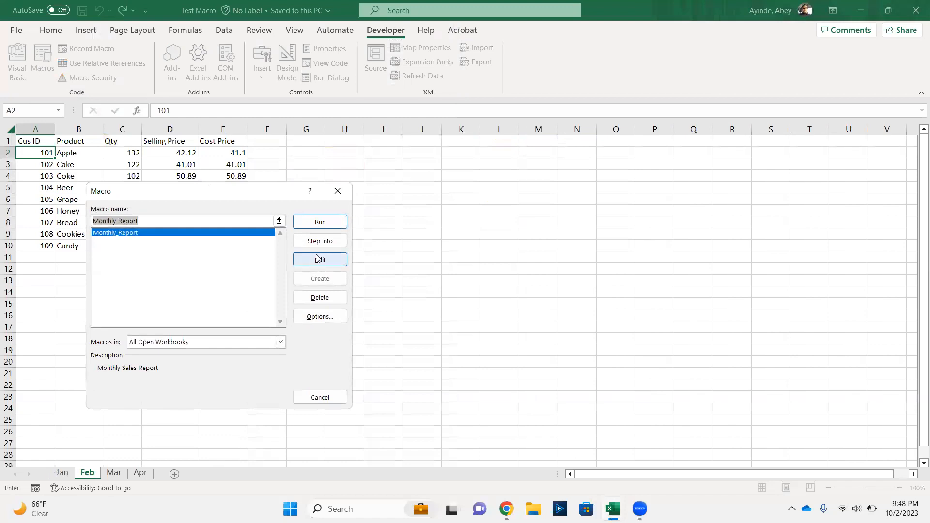
{"action": "left_click", "coordinate": [315, 222]}
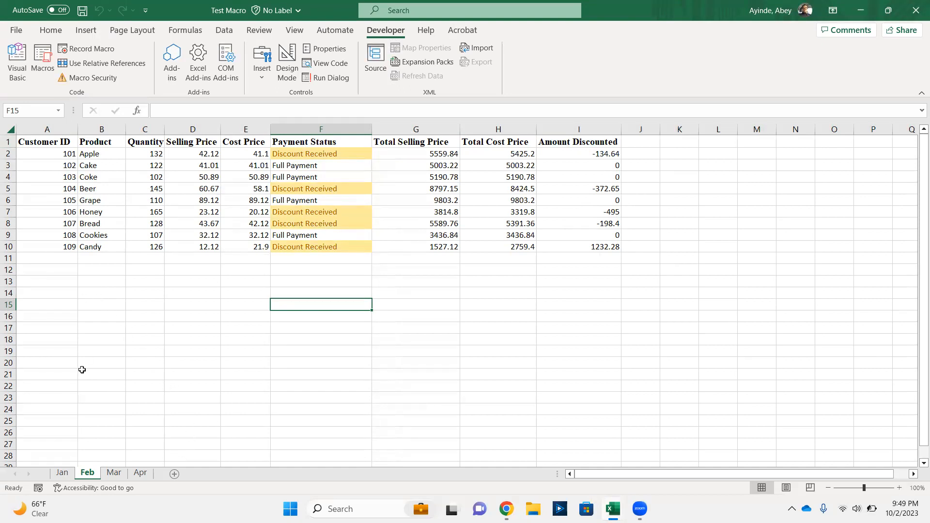
Step: Compare the Feb report with the Jan and Mar sheets, and run the Monthly_Report macro on the Mar sheet
{"action": "left_click", "coordinate": [62, 473]}
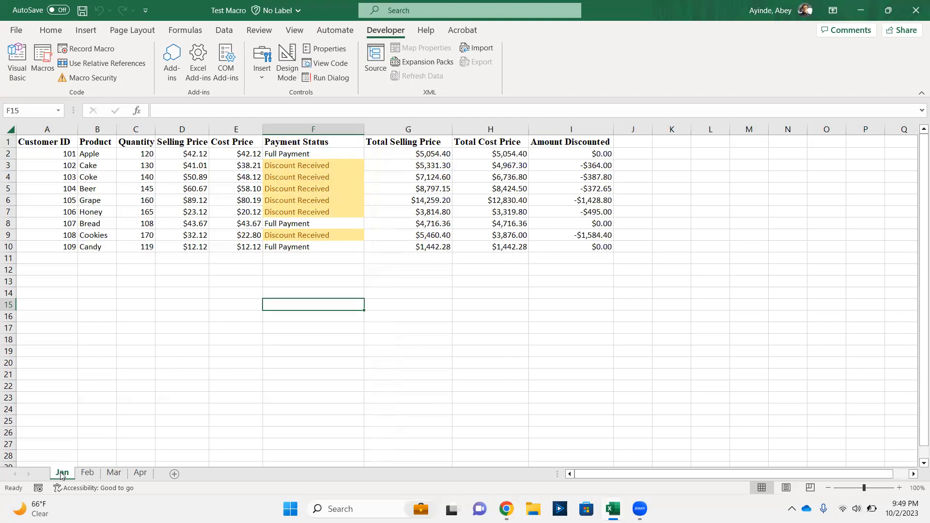
{"action": "left_click", "coordinate": [87, 473]}
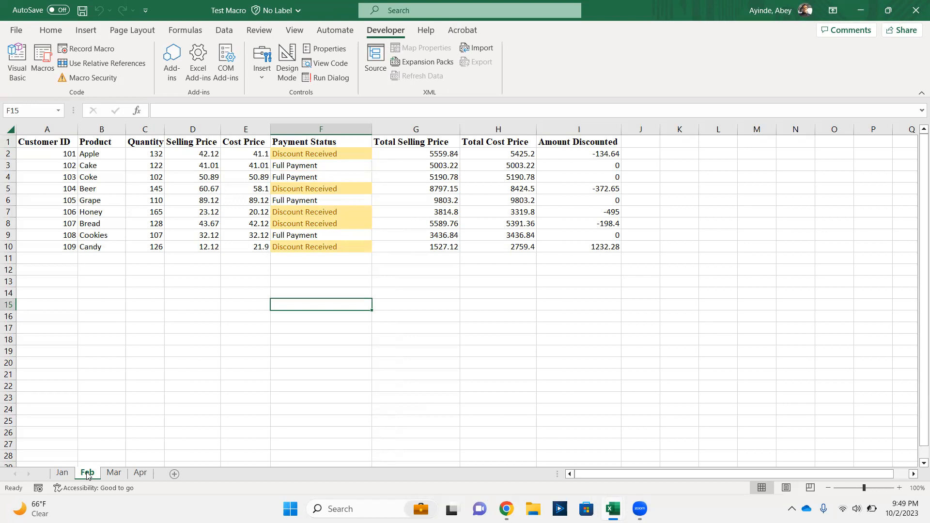
{"action": "left_click", "coordinate": [113, 473]}
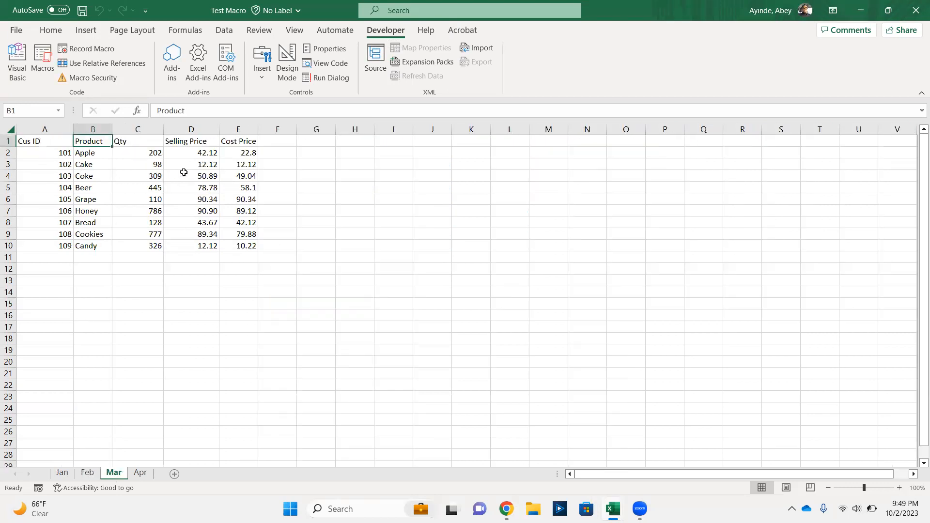
{"action": "left_click", "coordinate": [88, 474]}
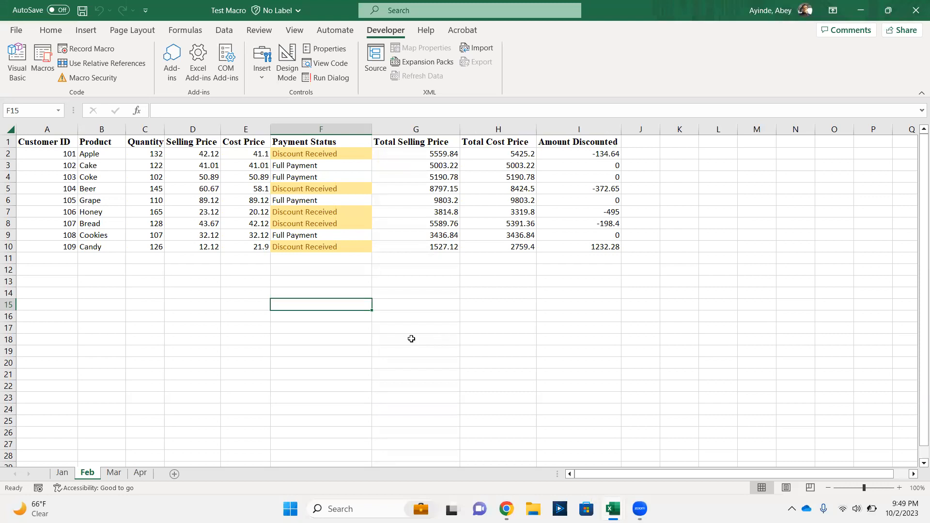
{"action": "left_click", "coordinate": [114, 473]}
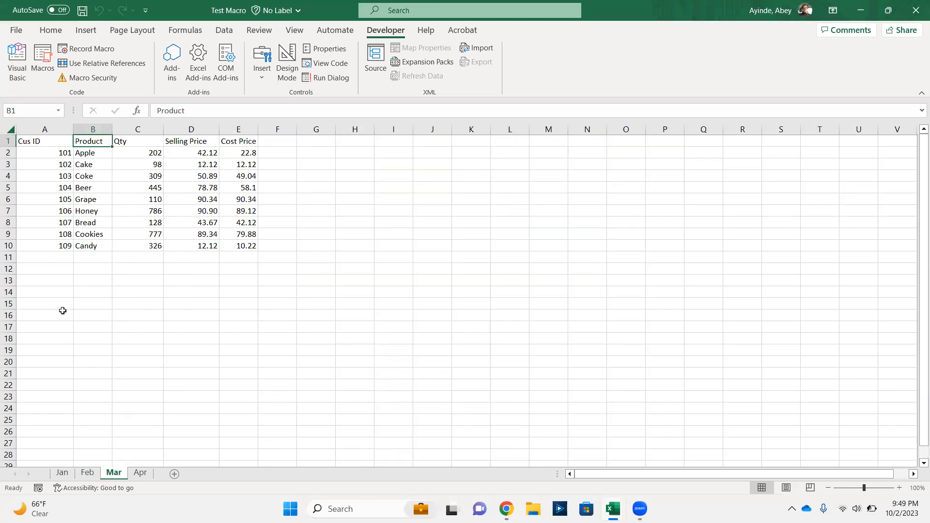
{"action": "left_click", "coordinate": [40, 70]}
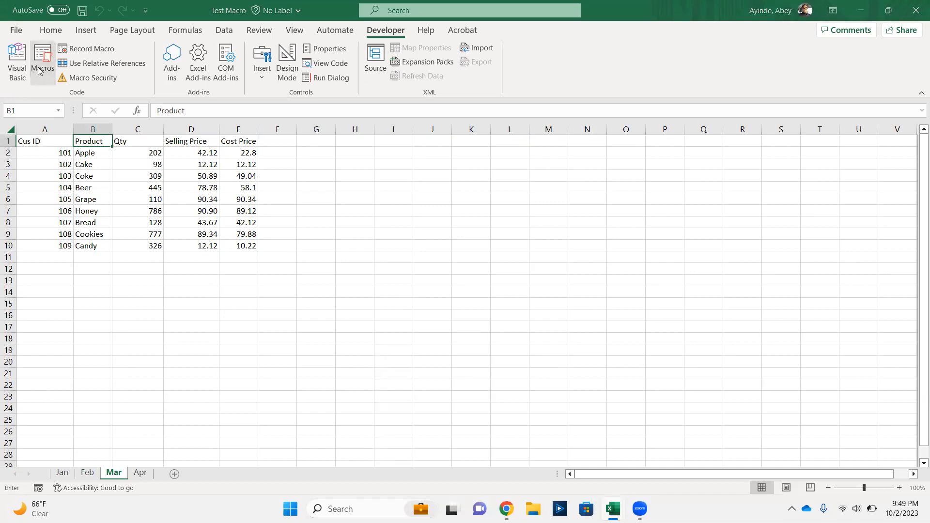
{"action": "left_click", "coordinate": [319, 222]}
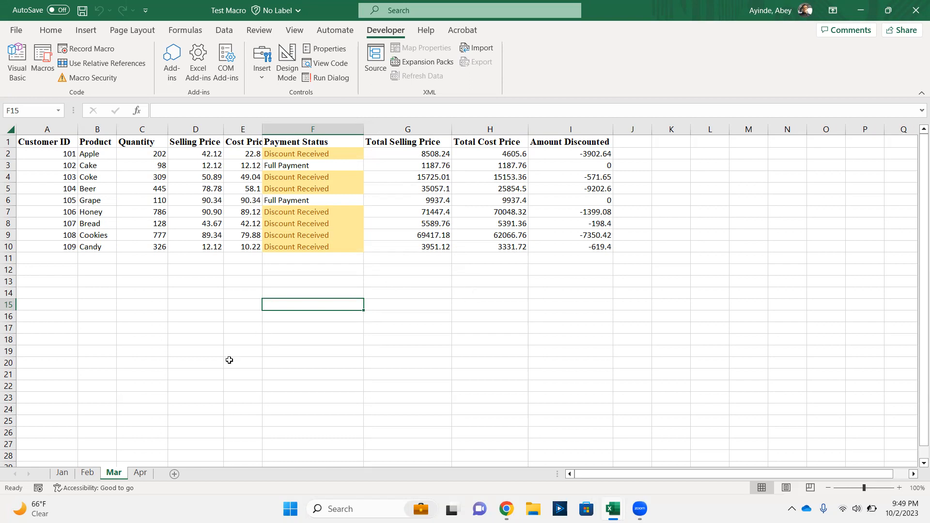
Step: Run the Monthly_Report macro on the Apr sheet
{"action": "left_click", "coordinate": [140, 472]}
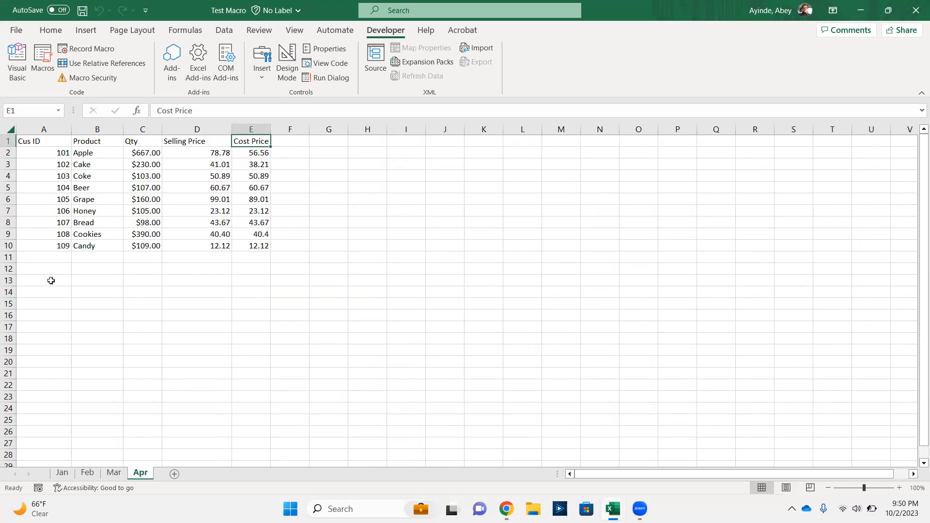
{"action": "left_click", "coordinate": [43, 63]}
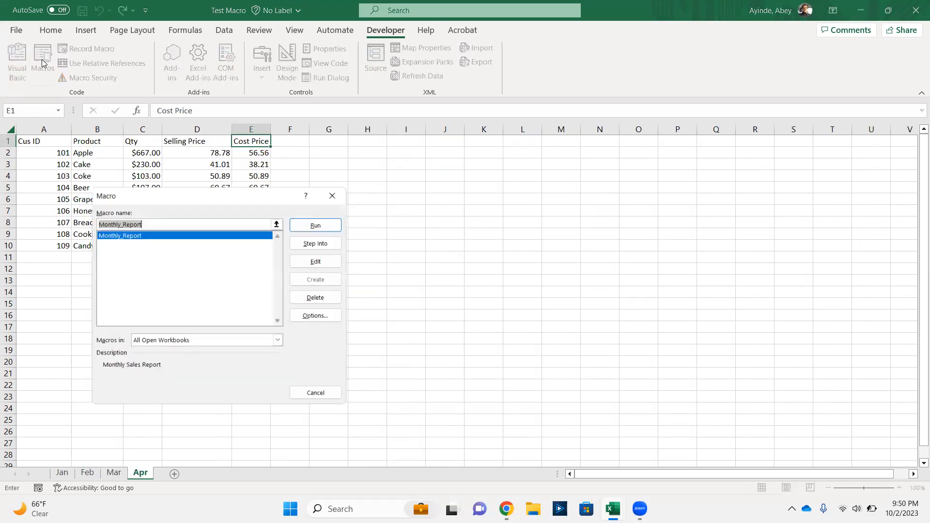
{"action": "left_click", "coordinate": [316, 222]}
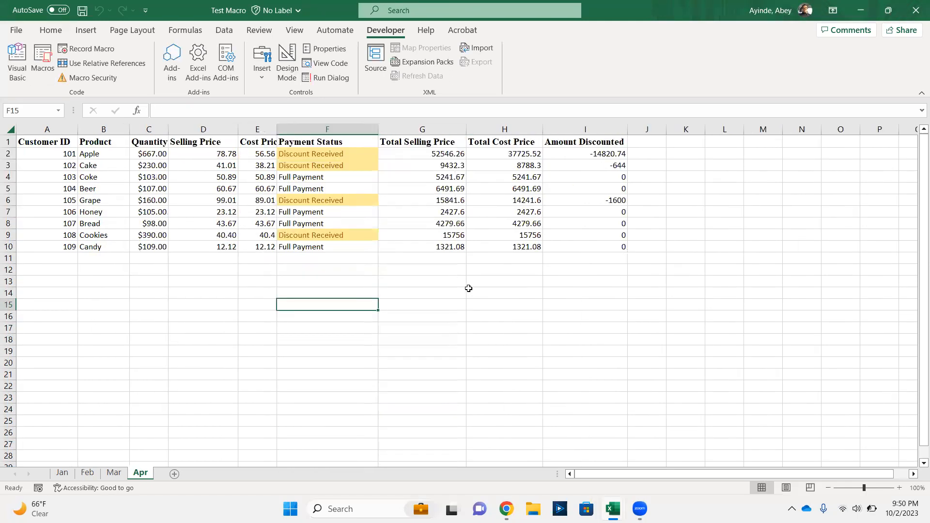